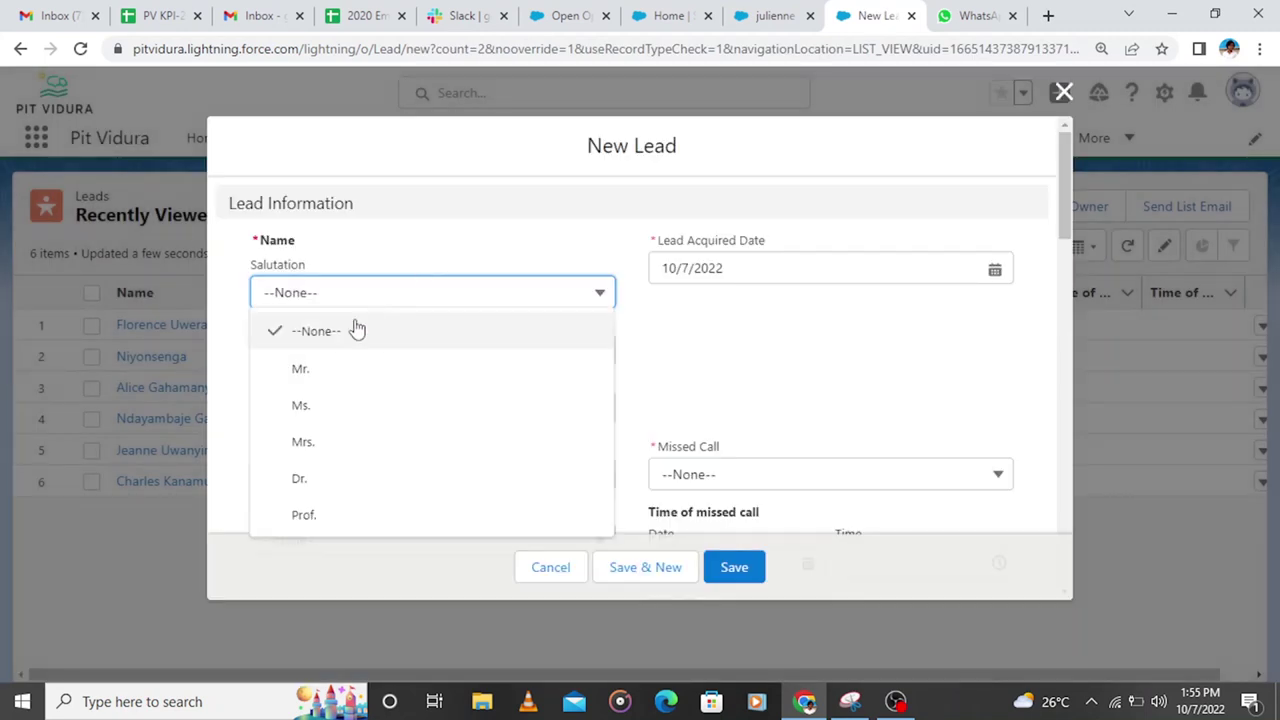
Step: Enter the customer's first and last name, Company NA, and Missed Call No
type("La")
key("BackSpace")
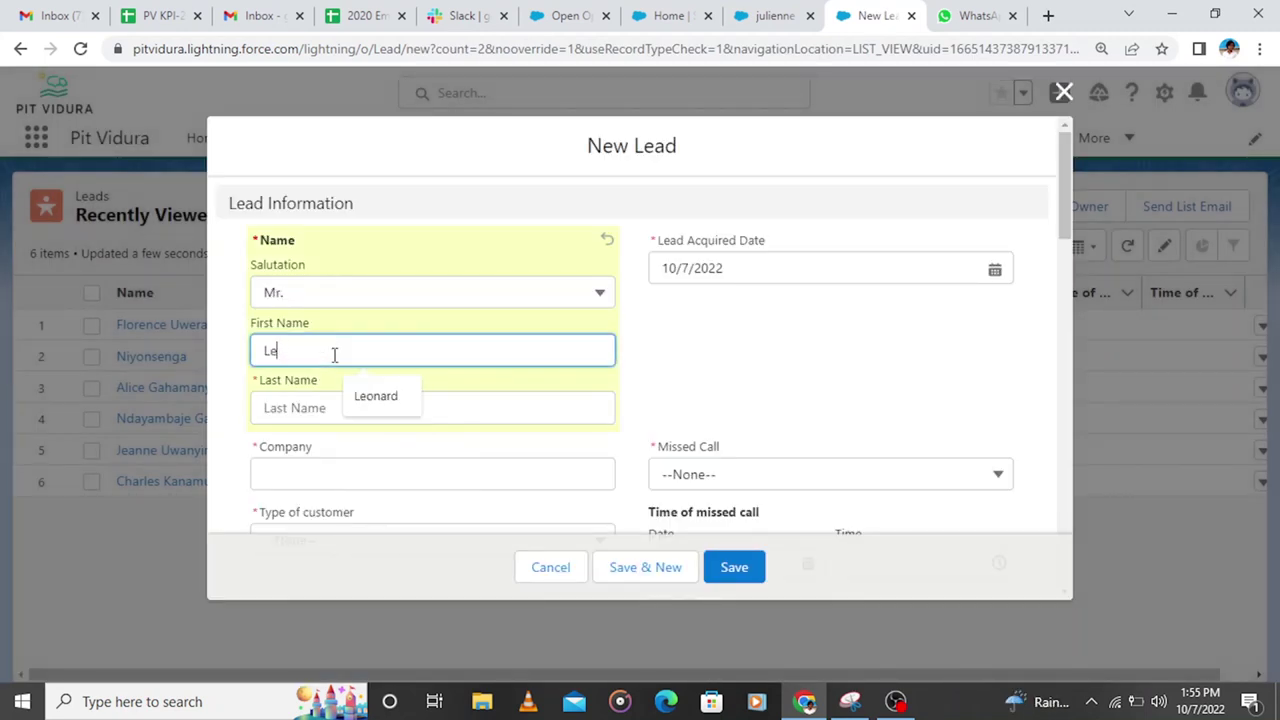
type("ea")
left_click(351, 408)
left_click(392, 464)
left_click(397, 291)
left_click(709, 474)
left_click(709, 588)
Step: Set customer type Household, lead status Converted, and after-hours call picked to No
scroll(709, 423, "down", 3)
left_click(350, 258)
left_click(350, 334)
left_click(340, 349)
left_click(337, 457)
left_click(330, 443)
left_click(326, 634)
Step: Answer No for used promotion and save the new lead
scroll(297, 211, "down", 3)
left_click(300, 226)
left_click(315, 300)
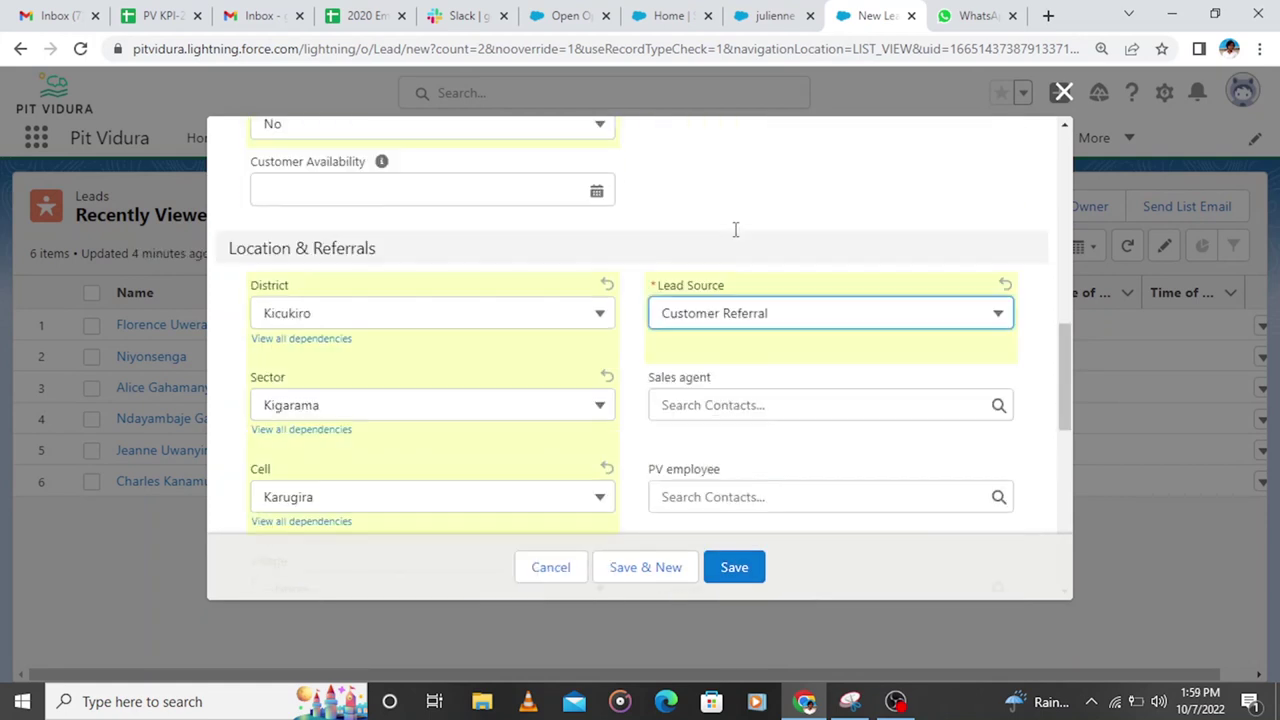
scroll(734, 229, "up", 10)
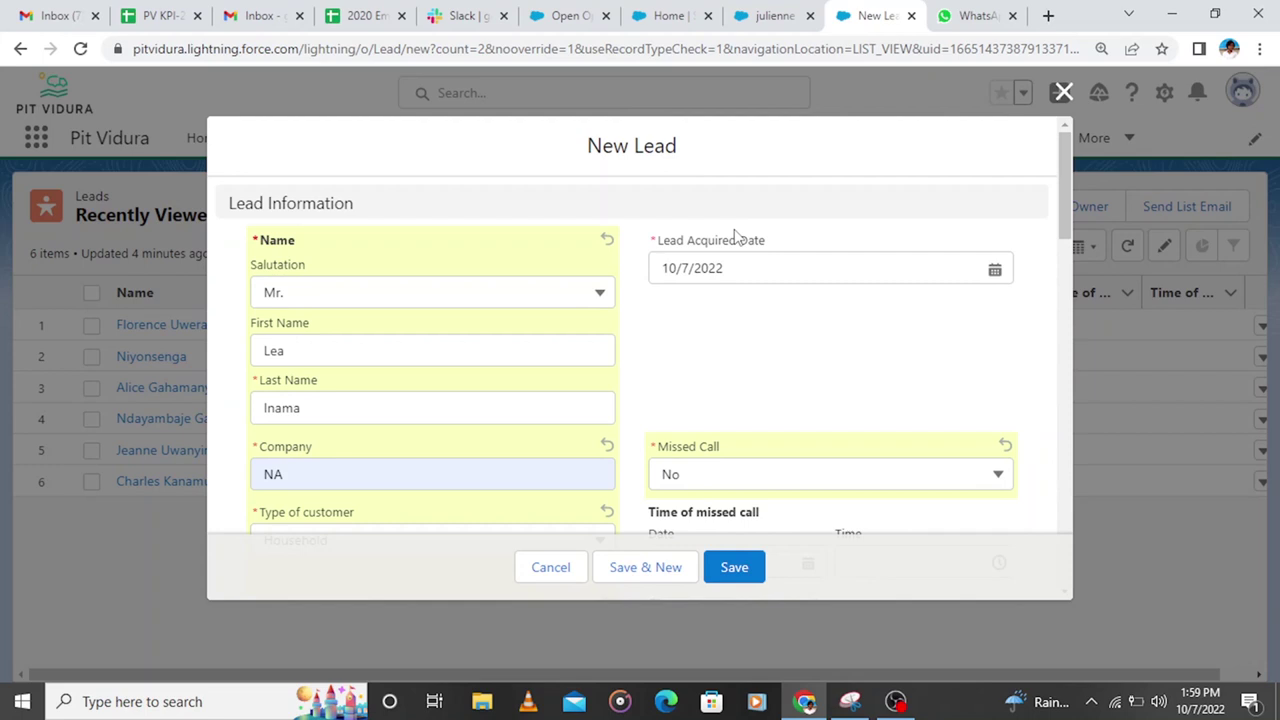
key("Return")
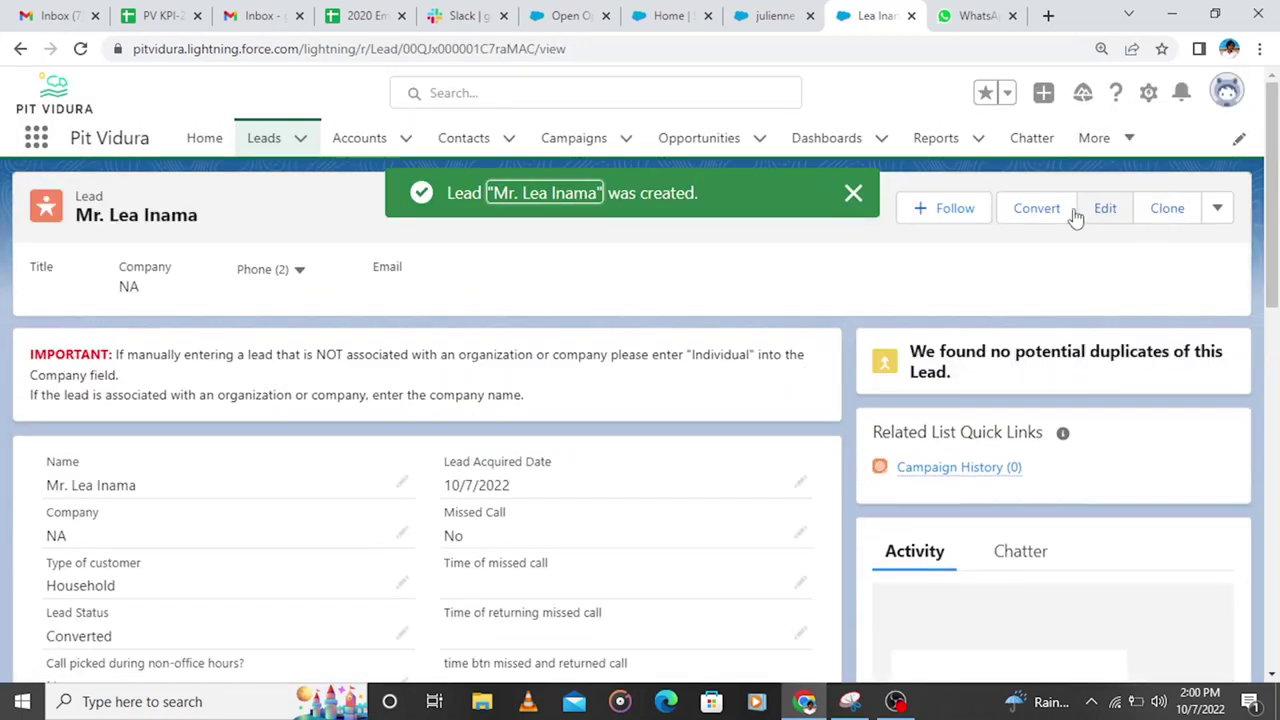
left_click(1037, 209)
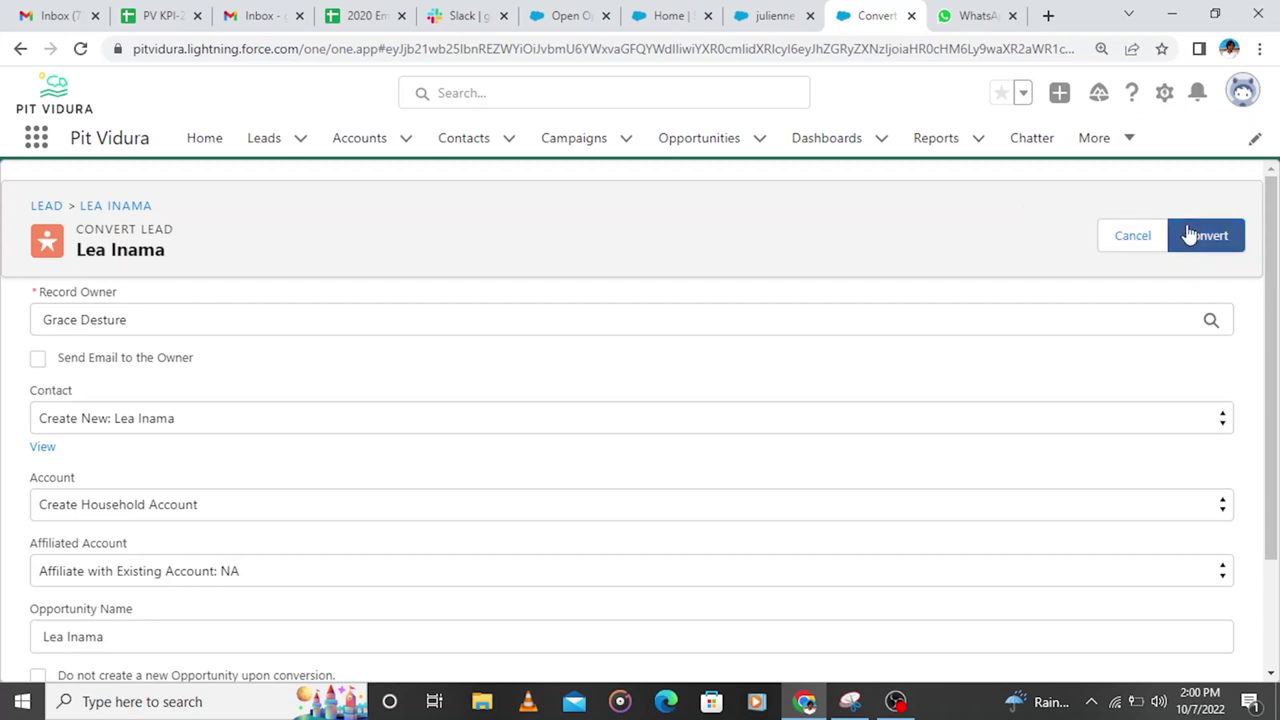
Step: Convert the lead, then open the new Karugira opportunity from the household account's Opportunities list
left_click(1191, 235)
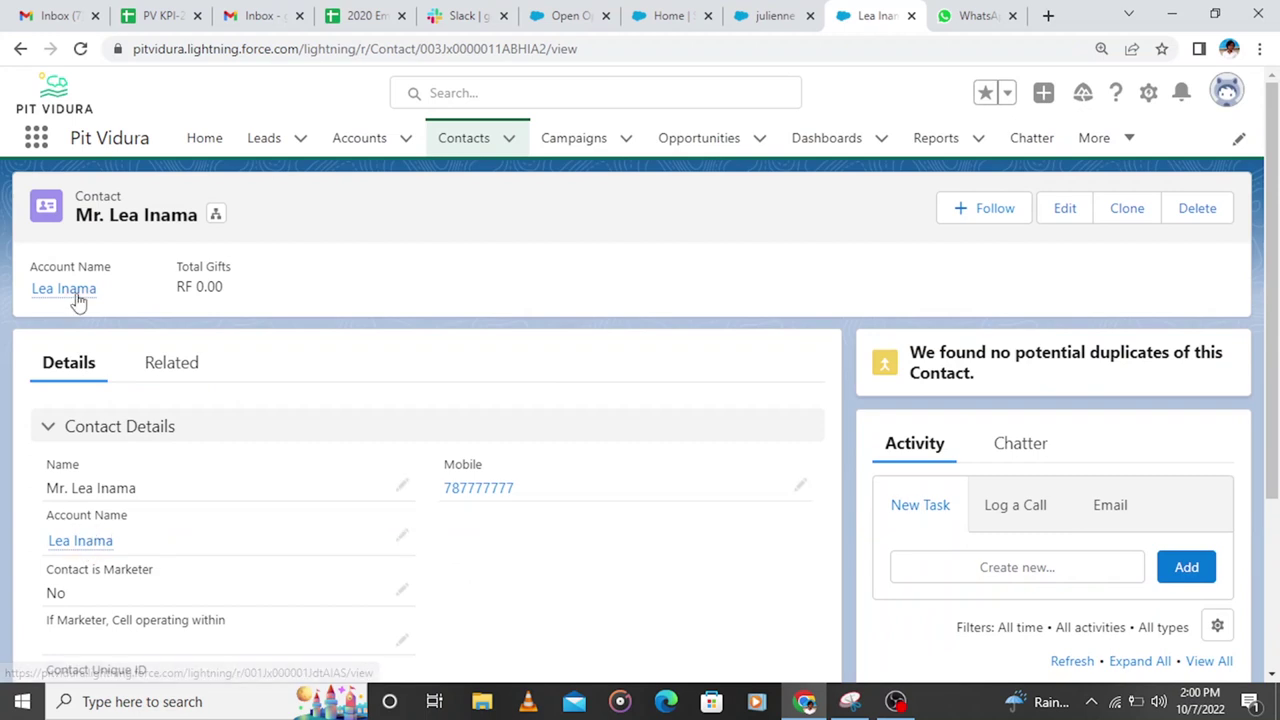
left_click(75, 290)
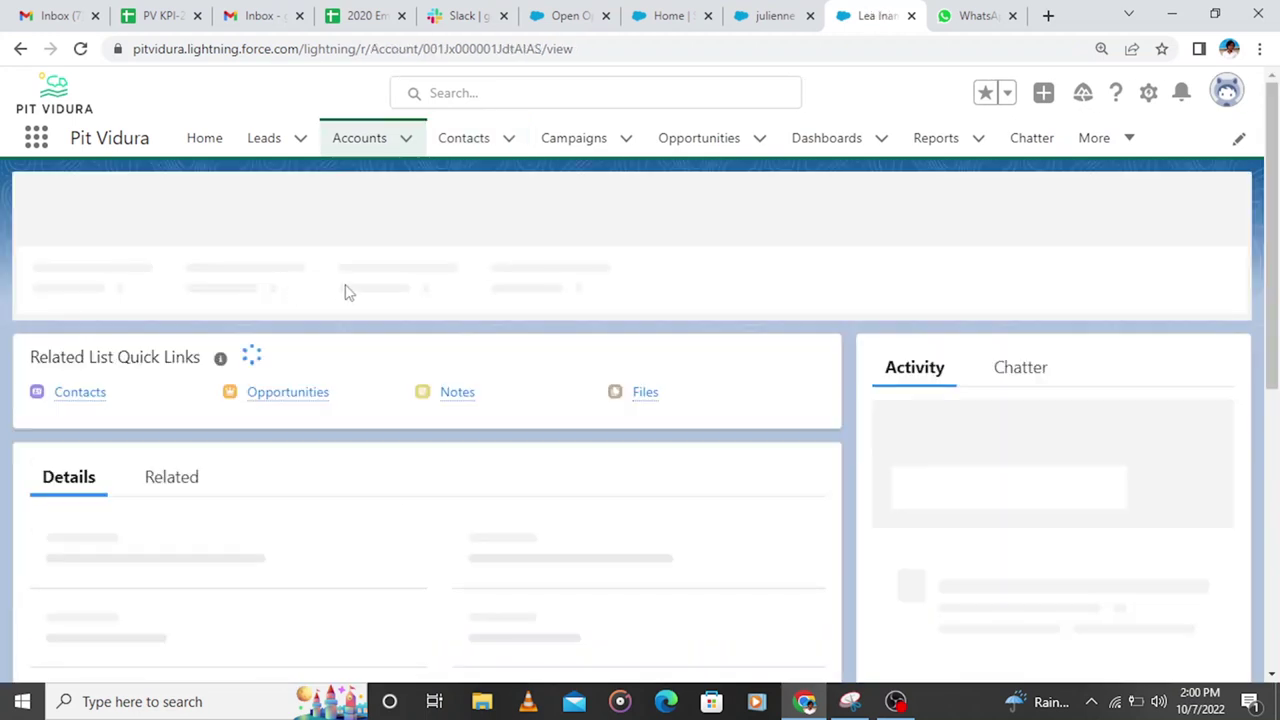
left_click(296, 386)
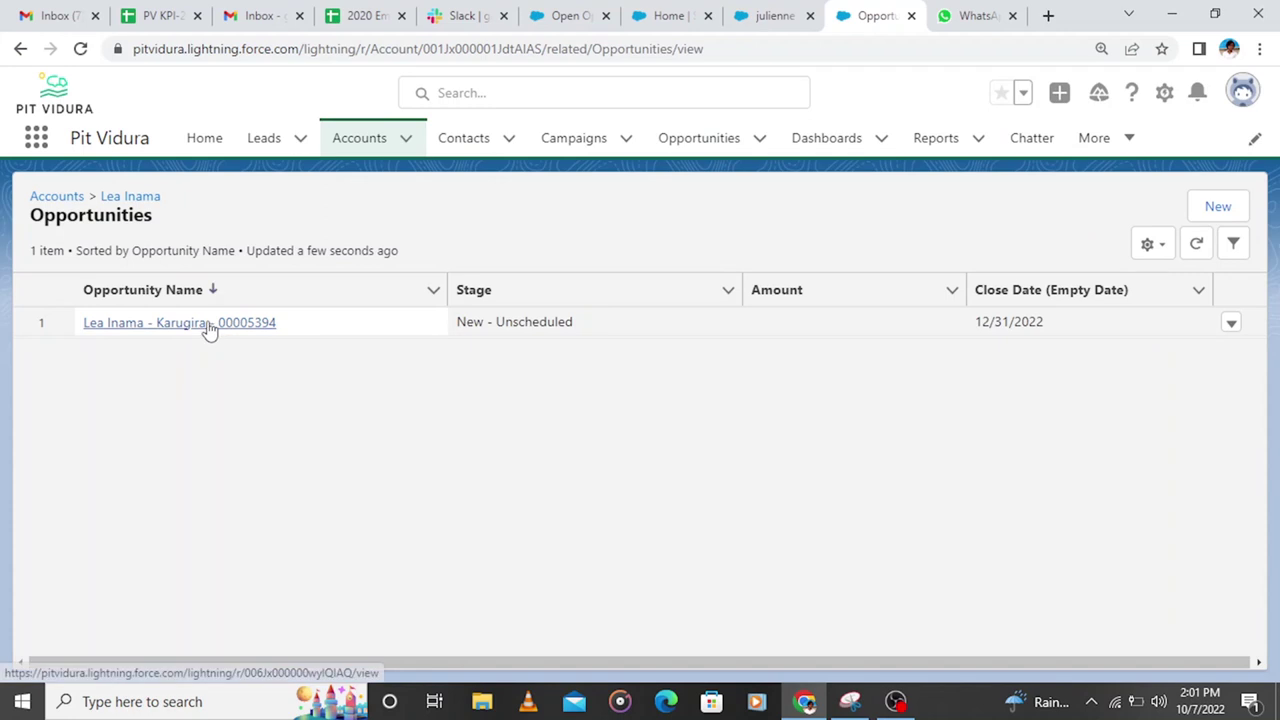
left_click(209, 328)
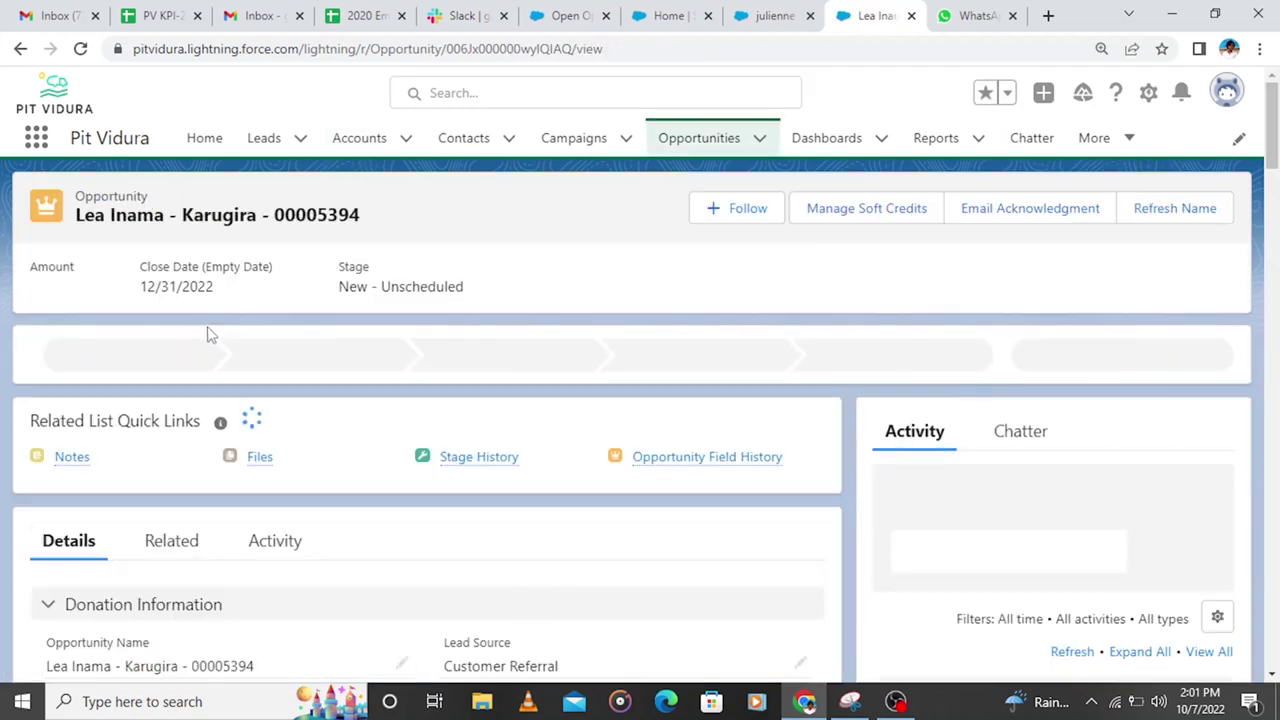
scroll(418, 383, "down", 3)
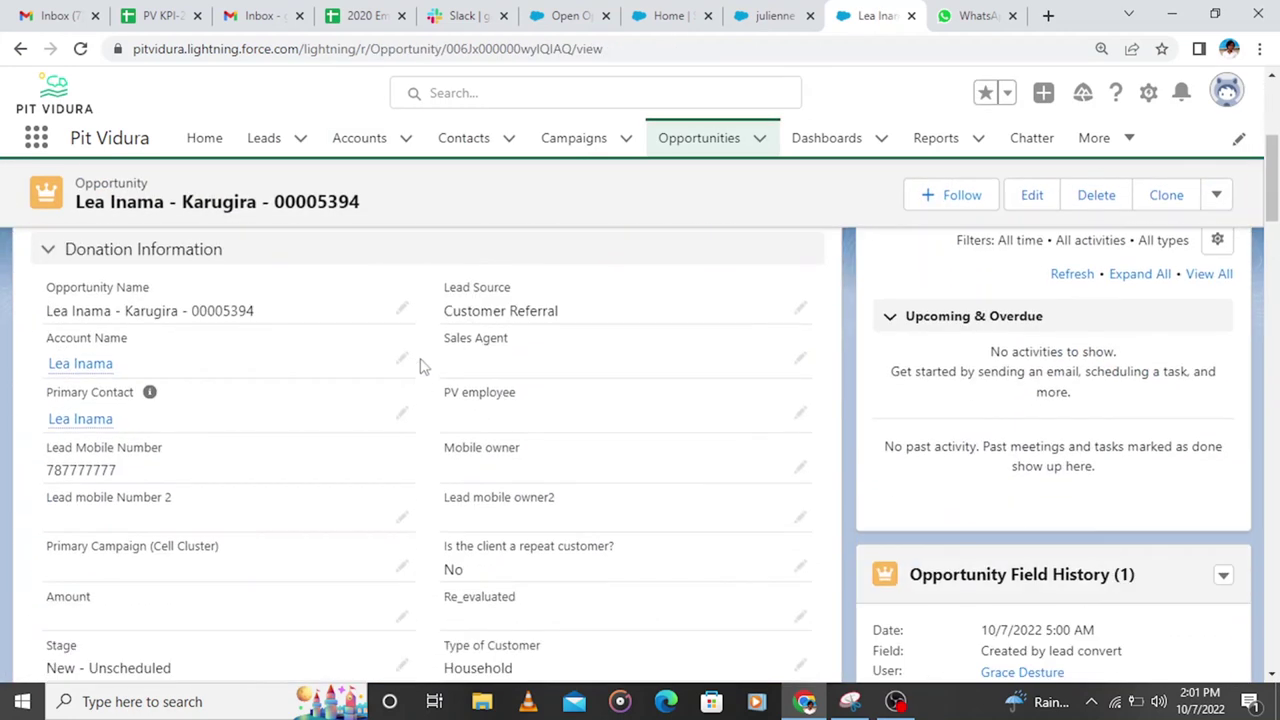
scroll(420, 366, "up", 3)
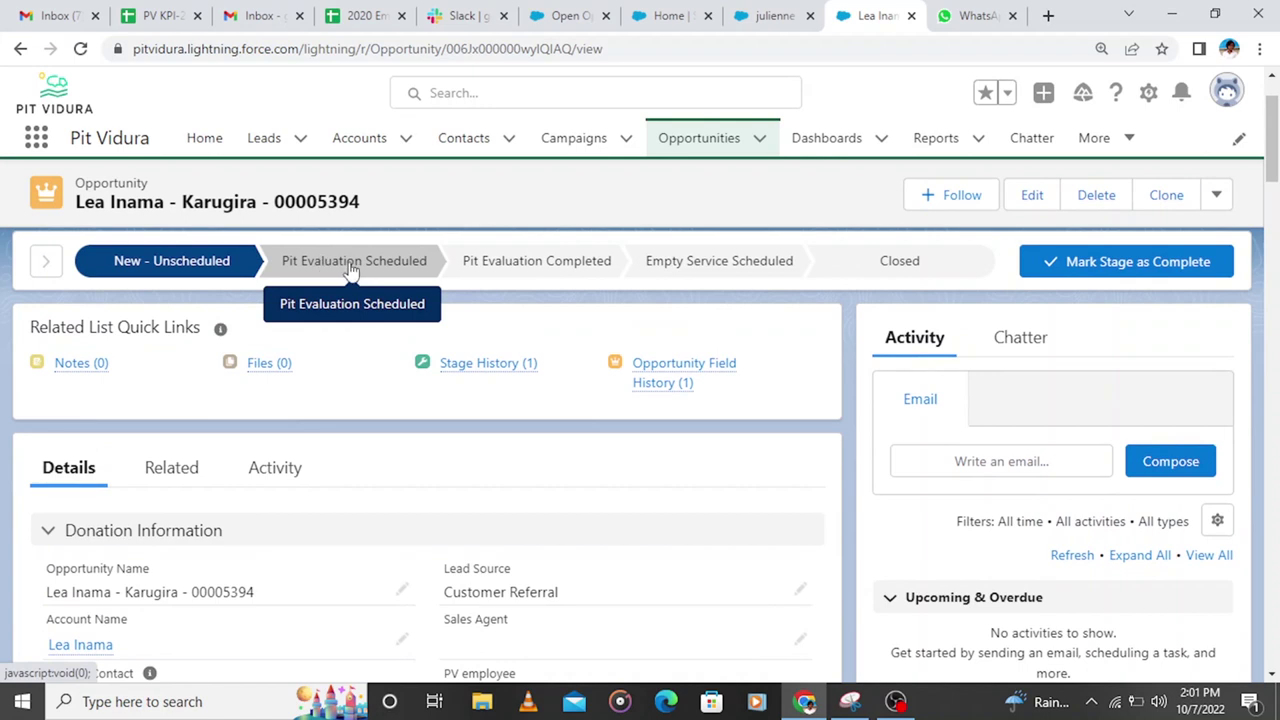
Step: Mark Pit Evaluation Scheduled as the current stage and scroll down to the Pit Evaluation section
left_click(350, 268)
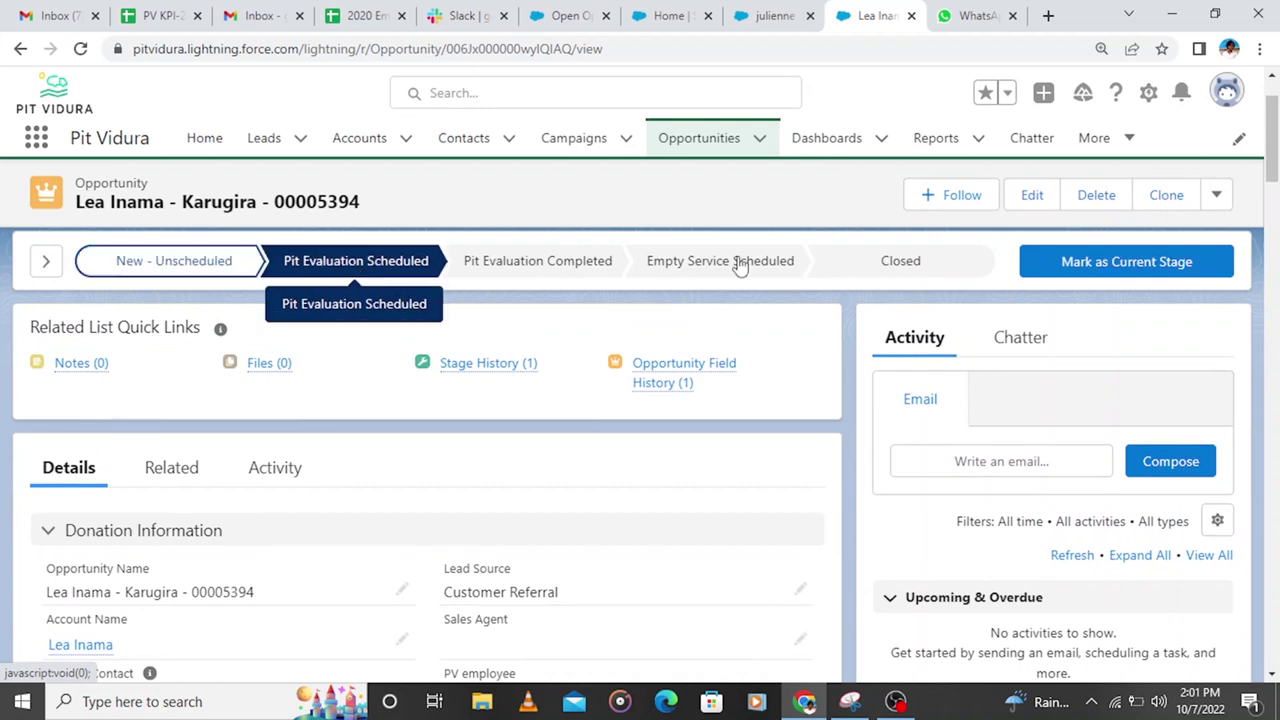
left_click(1143, 260)
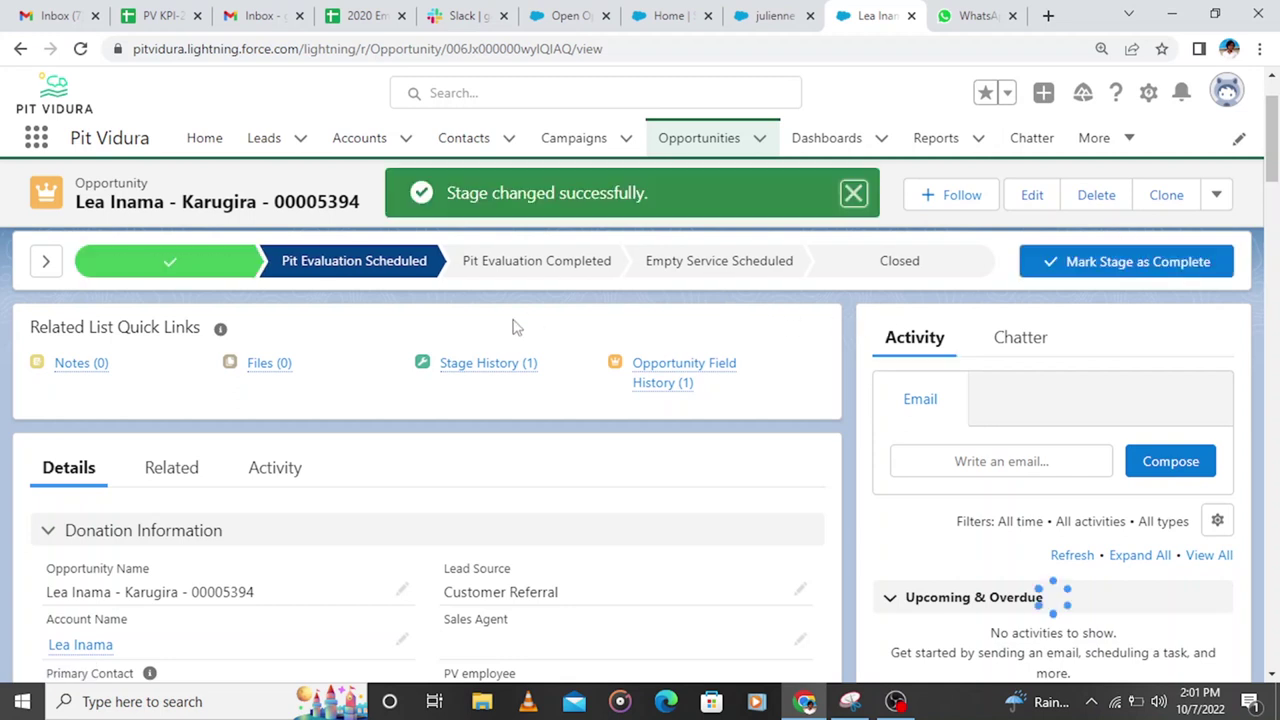
scroll(515, 327, "down", 2)
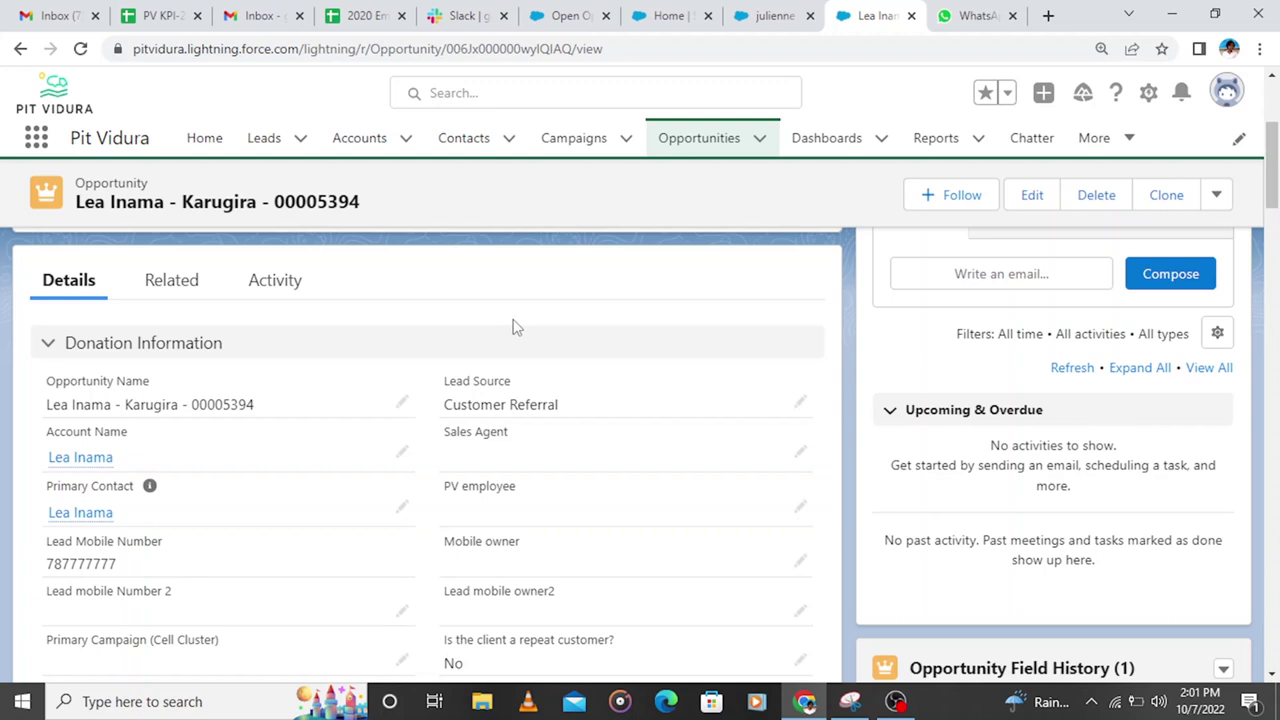
scroll(512, 327, "down", 10)
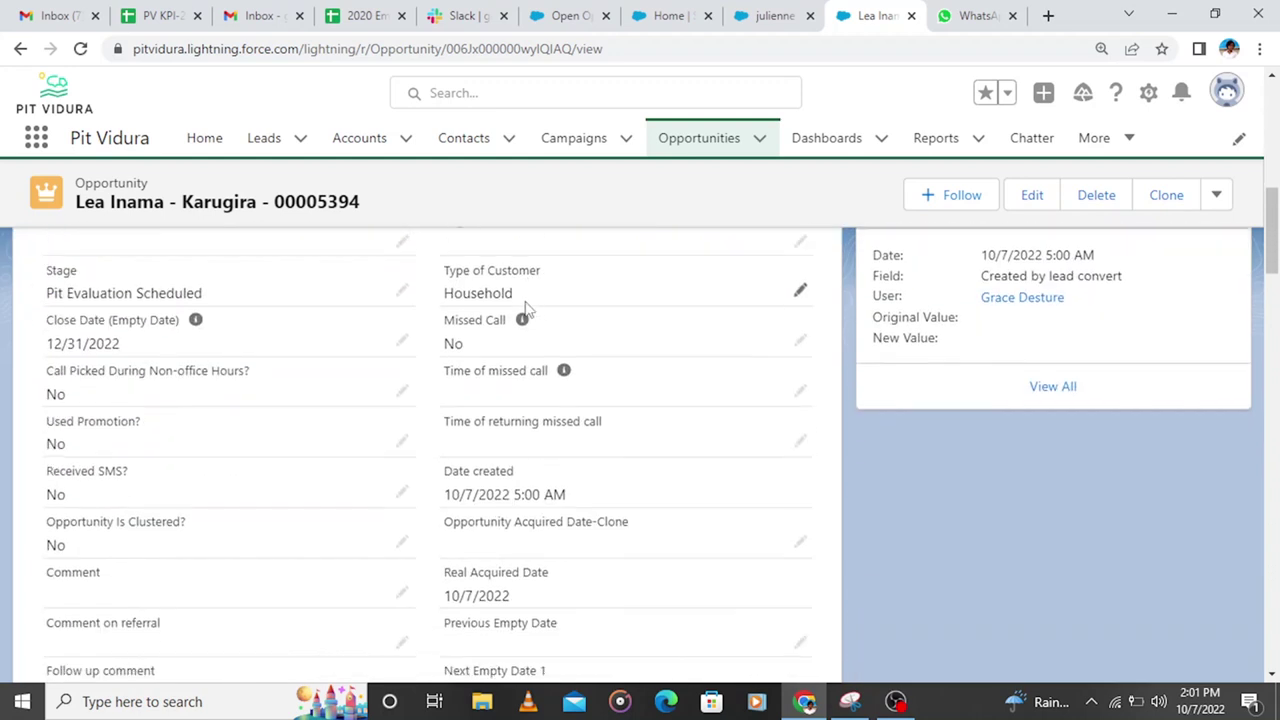
scroll(506, 317, "down", 2)
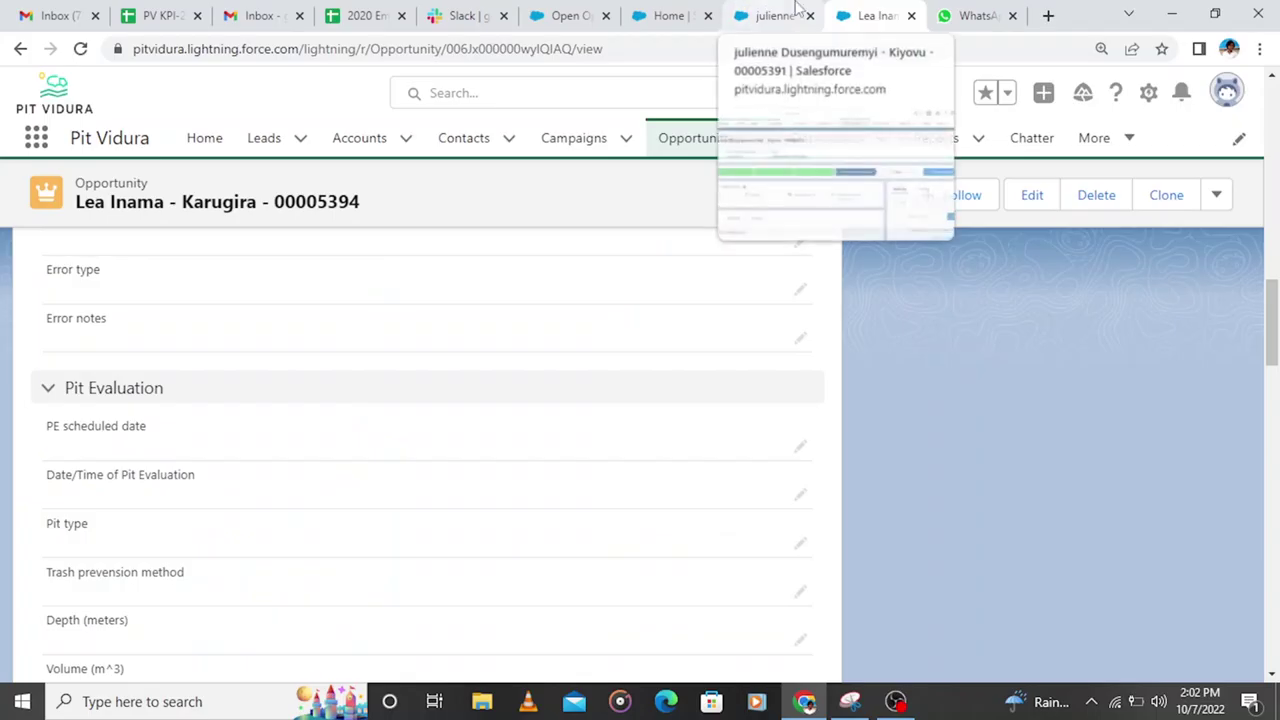
Step: Set both the PE scheduled date and pit evaluation date to today, 10/7/2022 12:00 PM
left_click(801, 449)
left_click(118, 460)
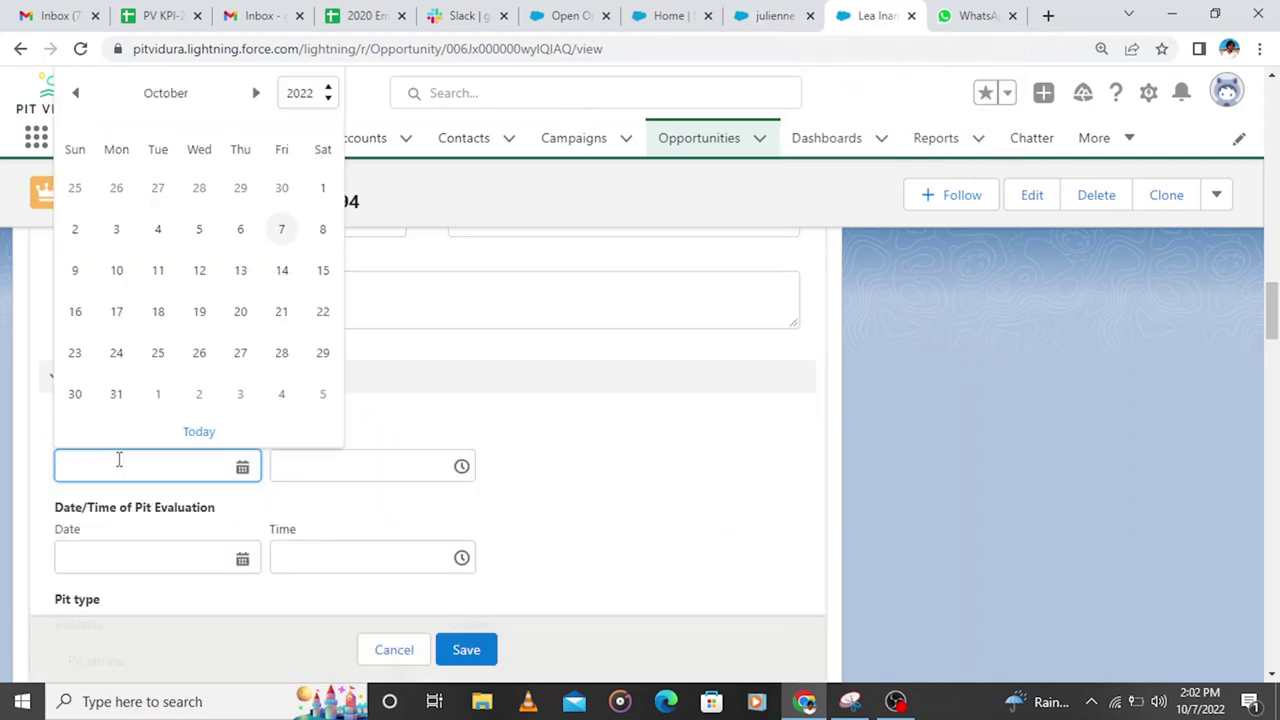
left_click(200, 433)
left_click(136, 584)
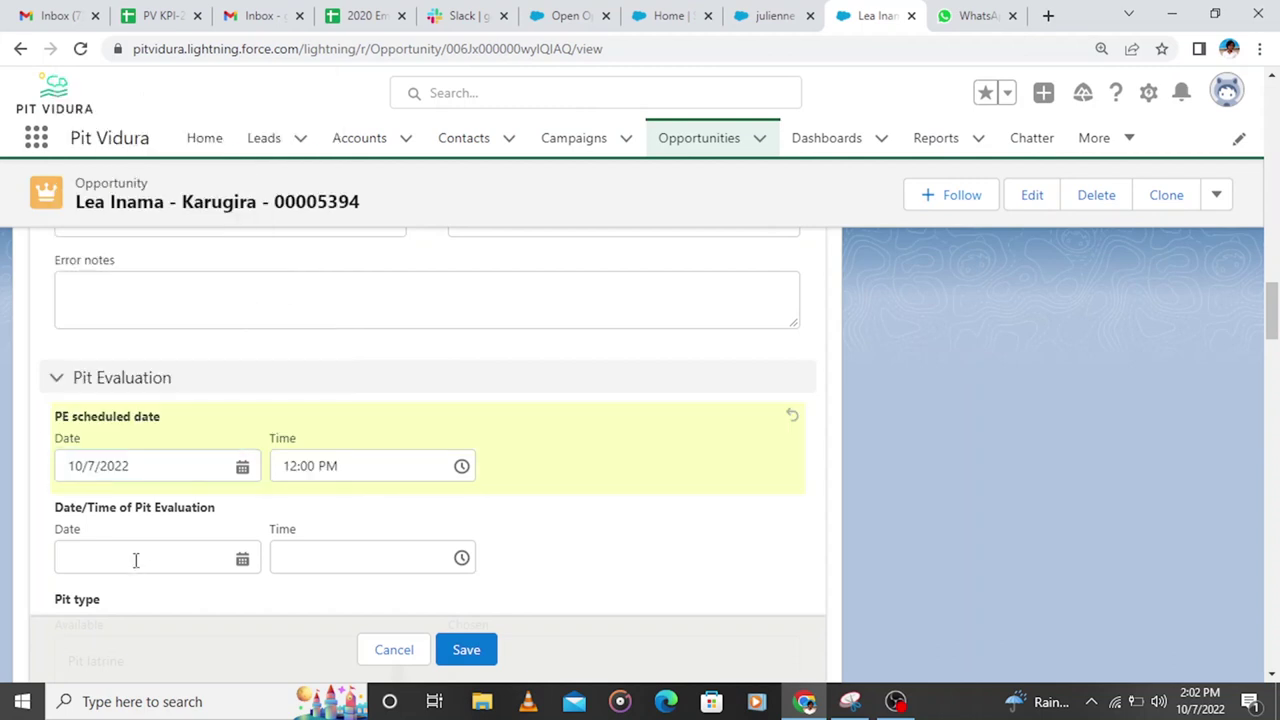
left_click(136, 560)
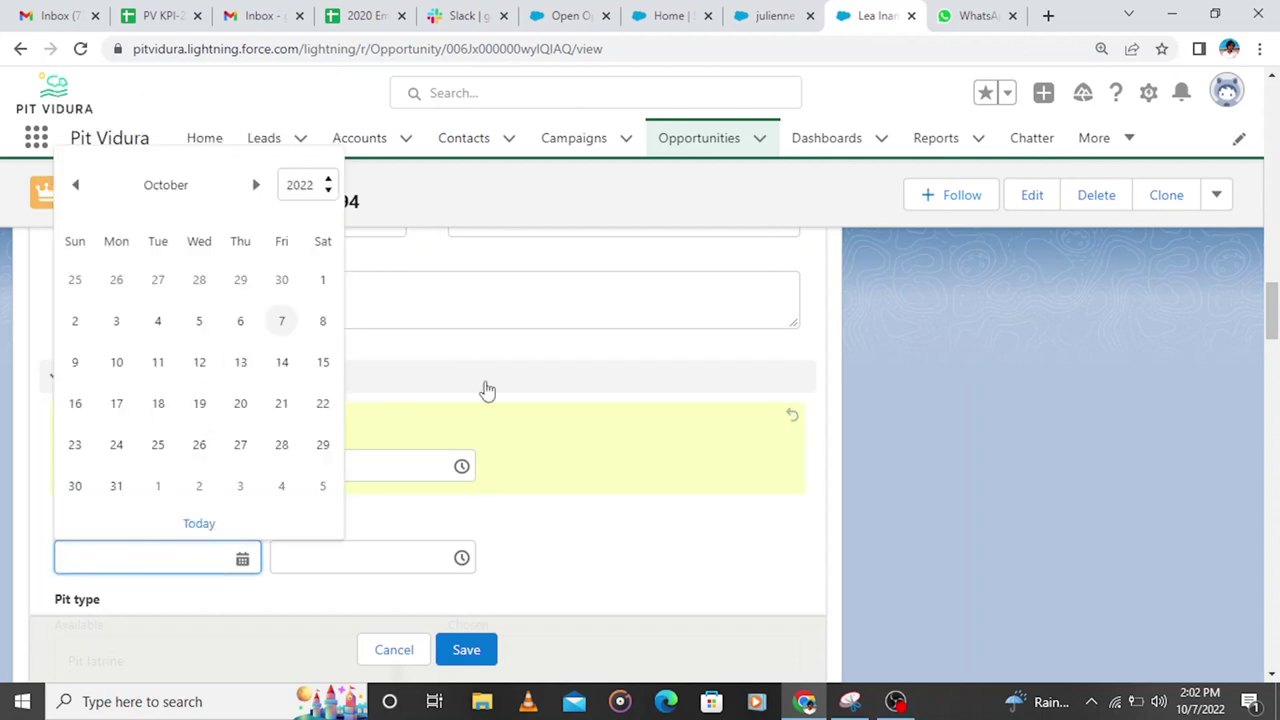
scroll(487, 390, "down", 2)
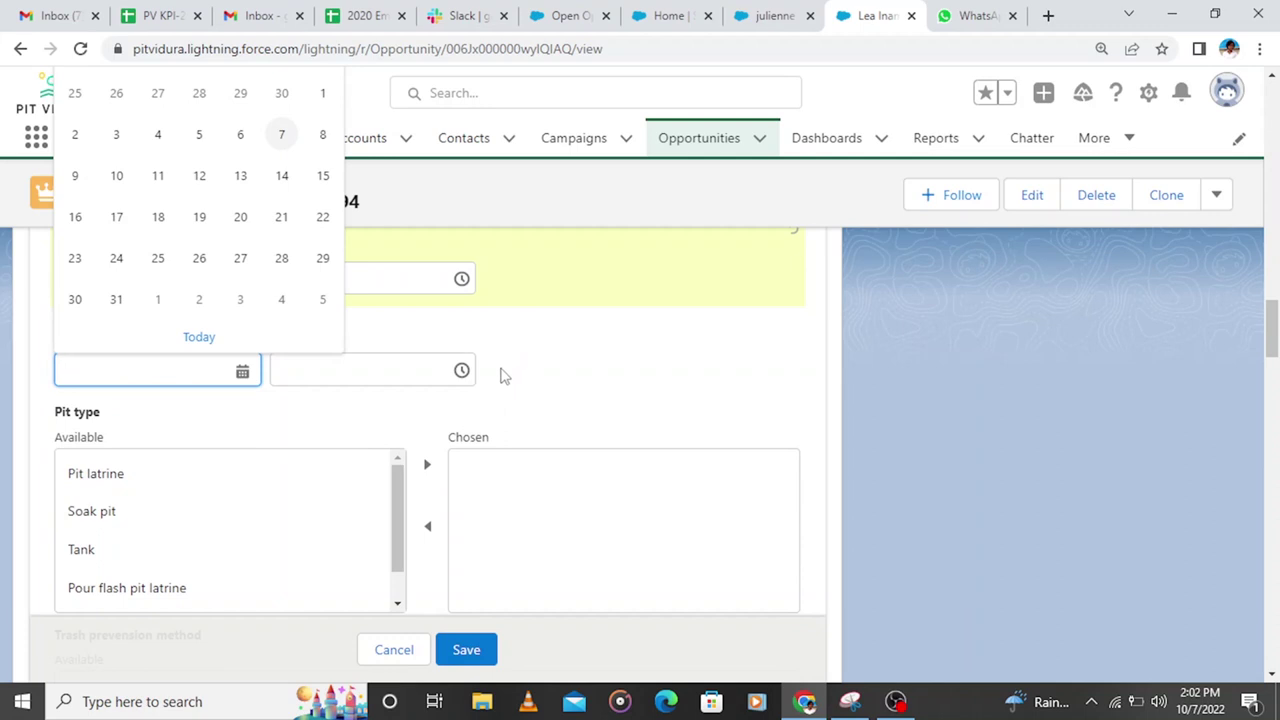
left_click(190, 339)
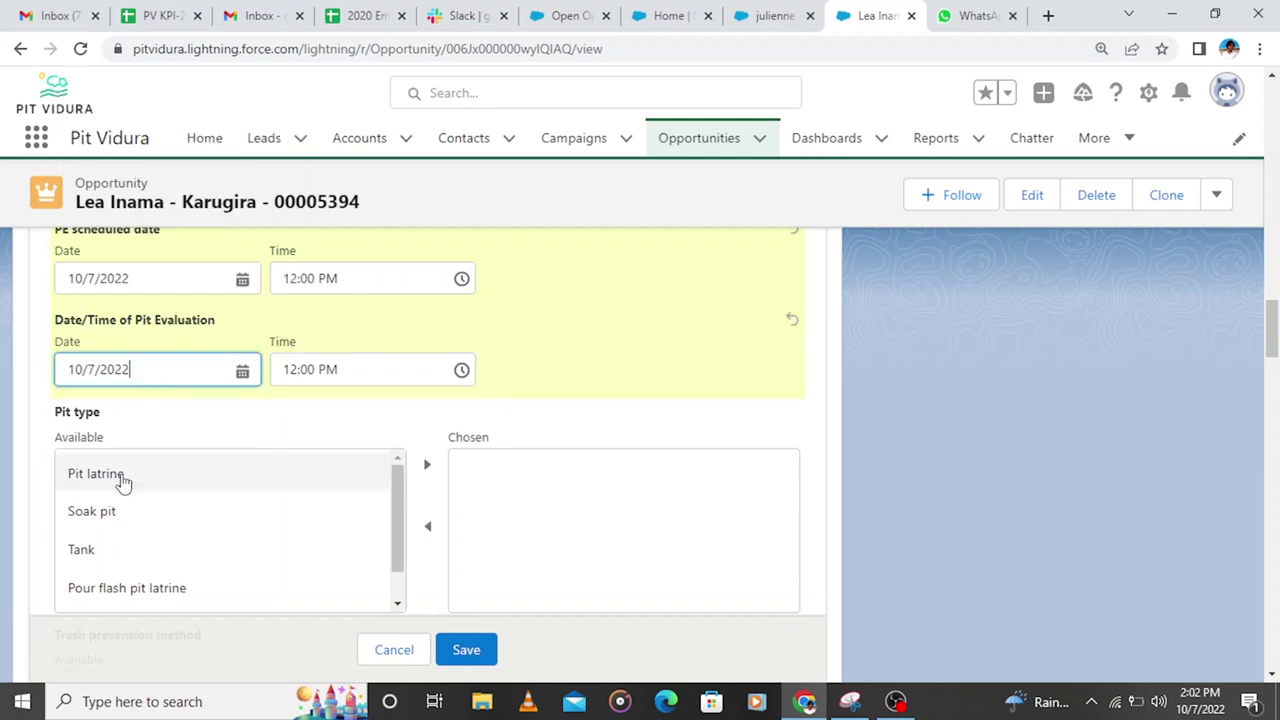
Step: Add Pit latrine as the pit type and choose None as trash prevention method
left_click(126, 482)
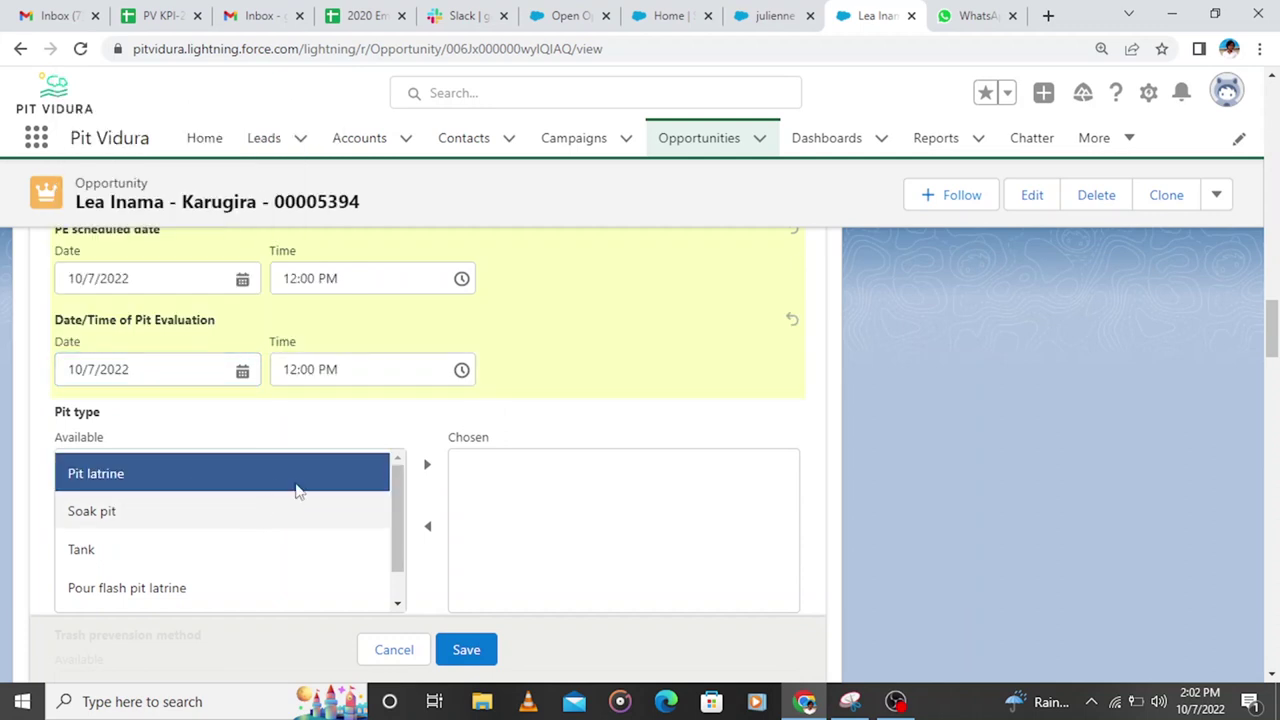
scroll(594, 429, "down", 2)
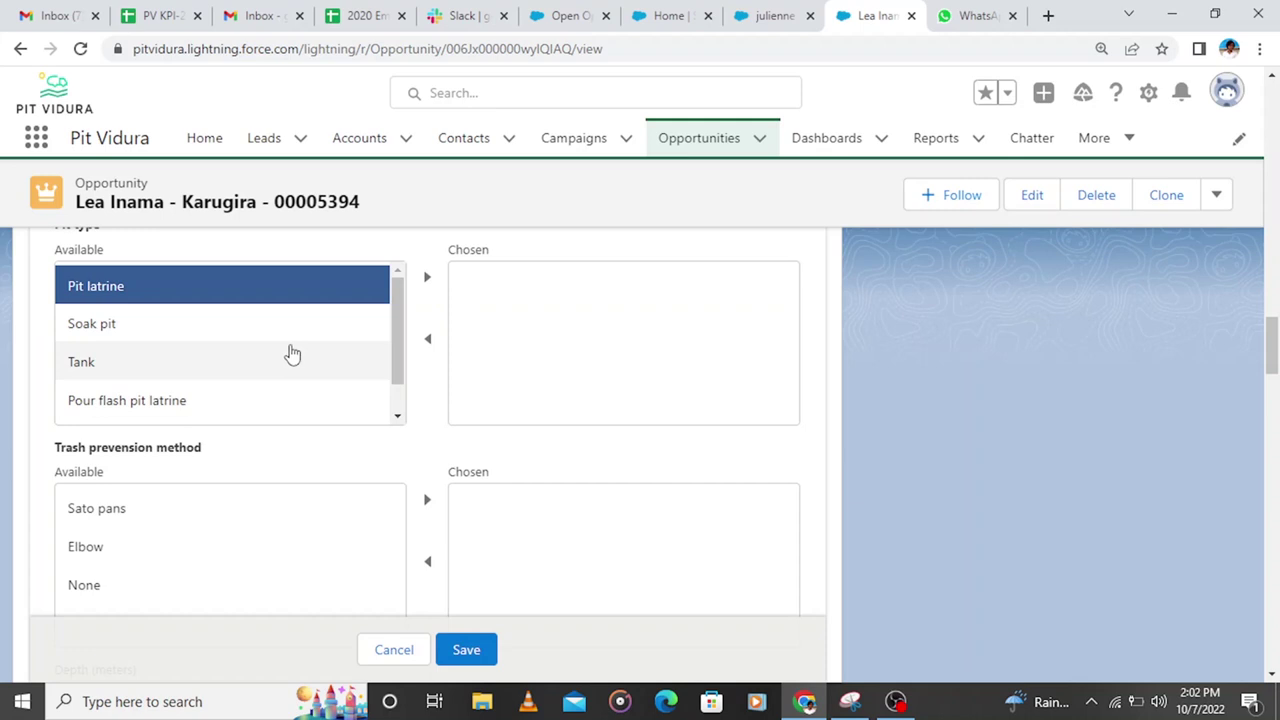
left_click(426, 279)
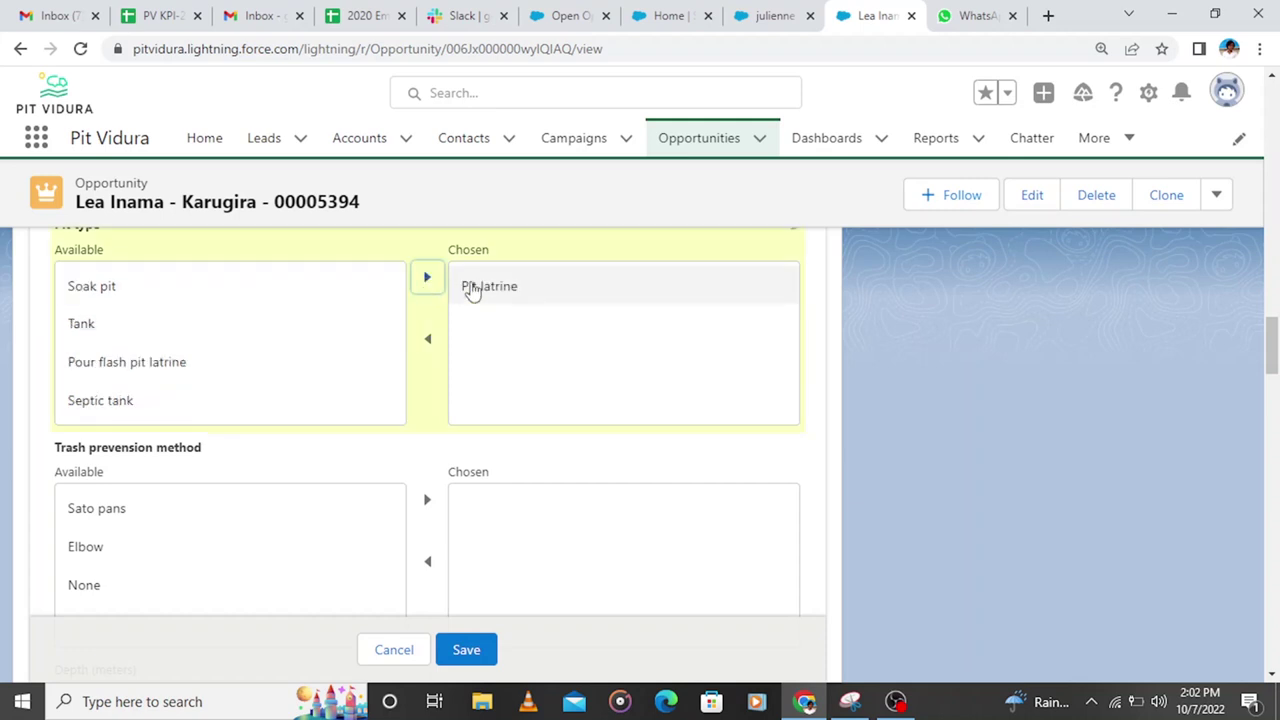
scroll(243, 514, "down", 2)
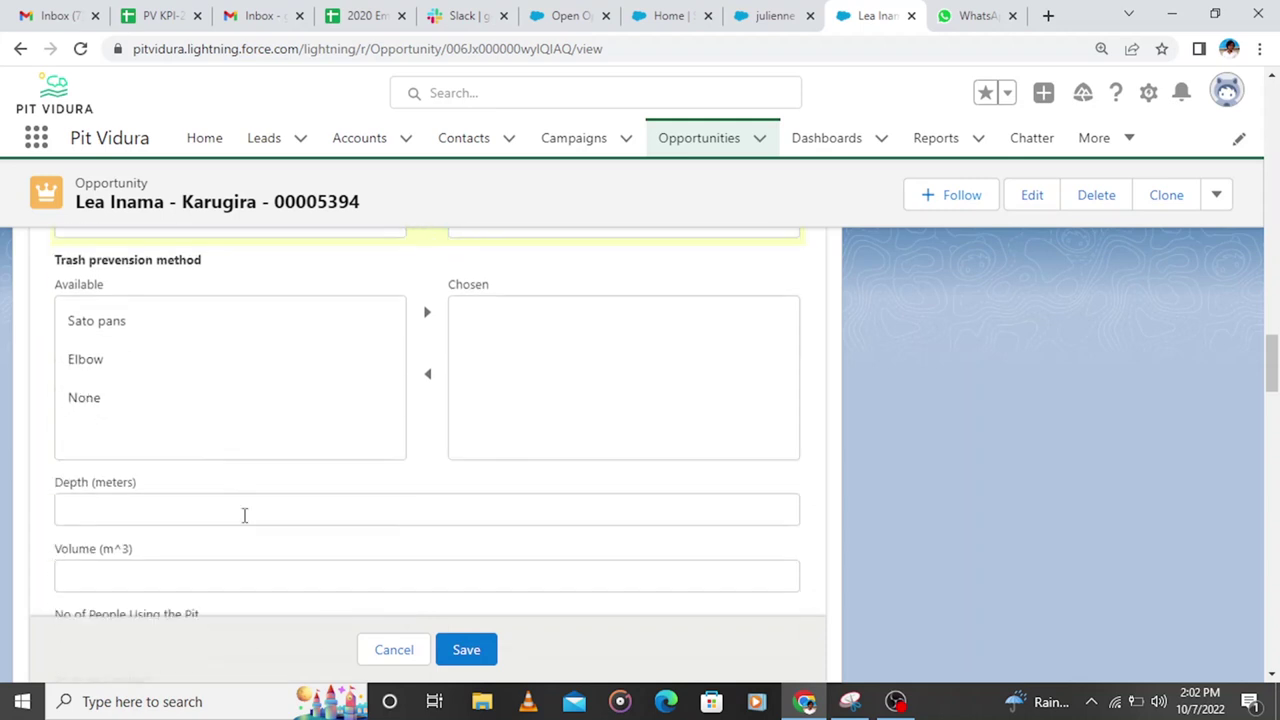
left_click(139, 398)
left_click(169, 511)
Step: Enter pit depth 4 and select the contact who completed the pit evaluation
type("4")
scroll(248, 435, "down", 3)
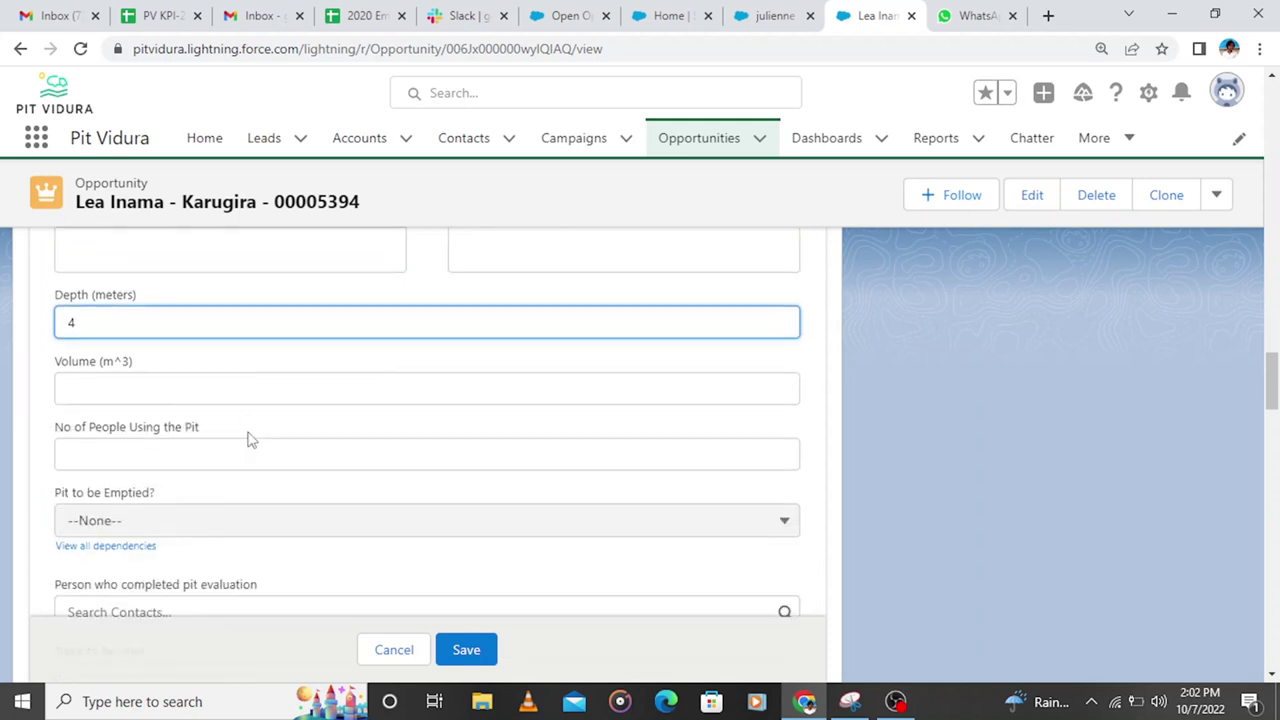
left_click(146, 514)
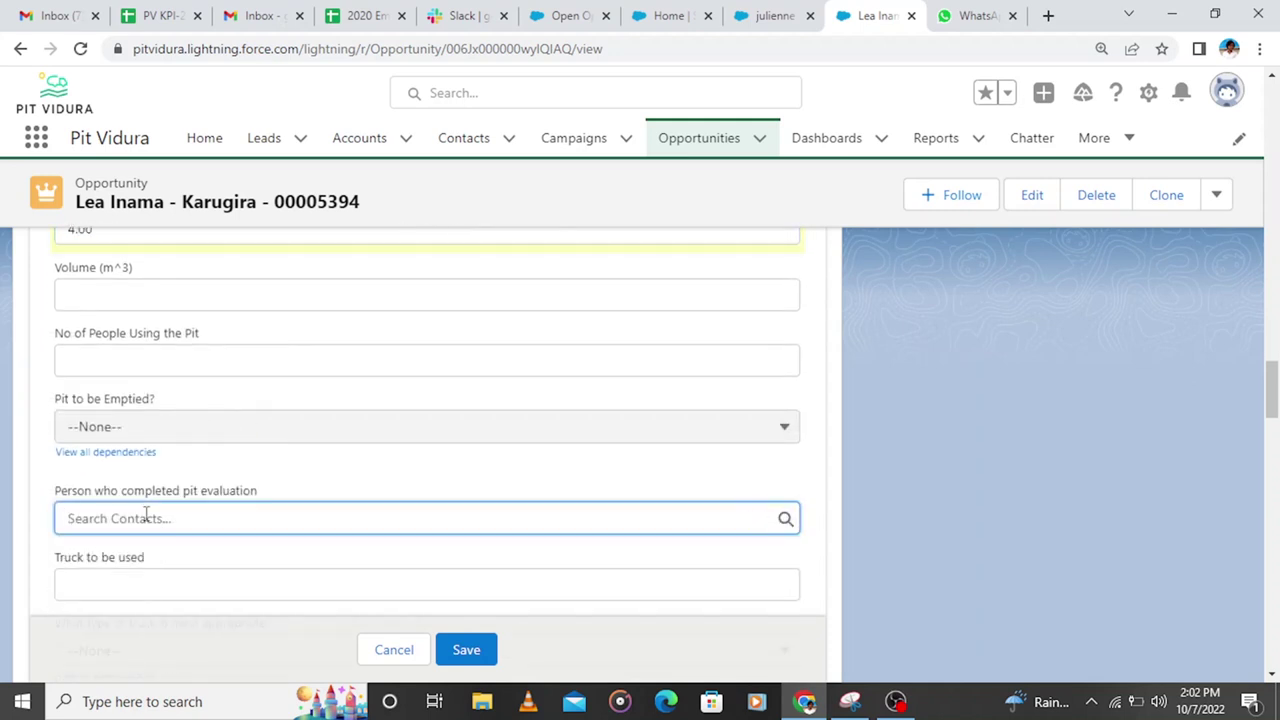
type("Dusengimana")
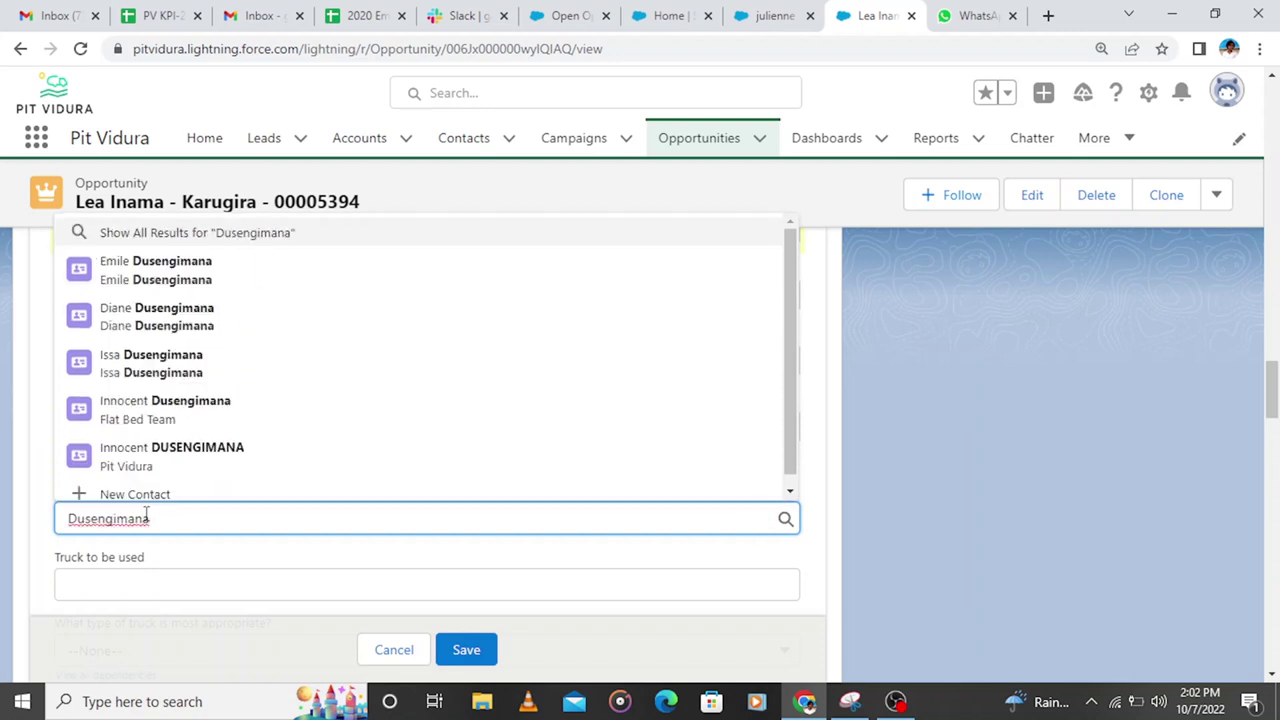
left_click(156, 456)
Step: Set the truck to Exhauster truck, truck type ET3, and the Morning time slot
left_click(120, 490)
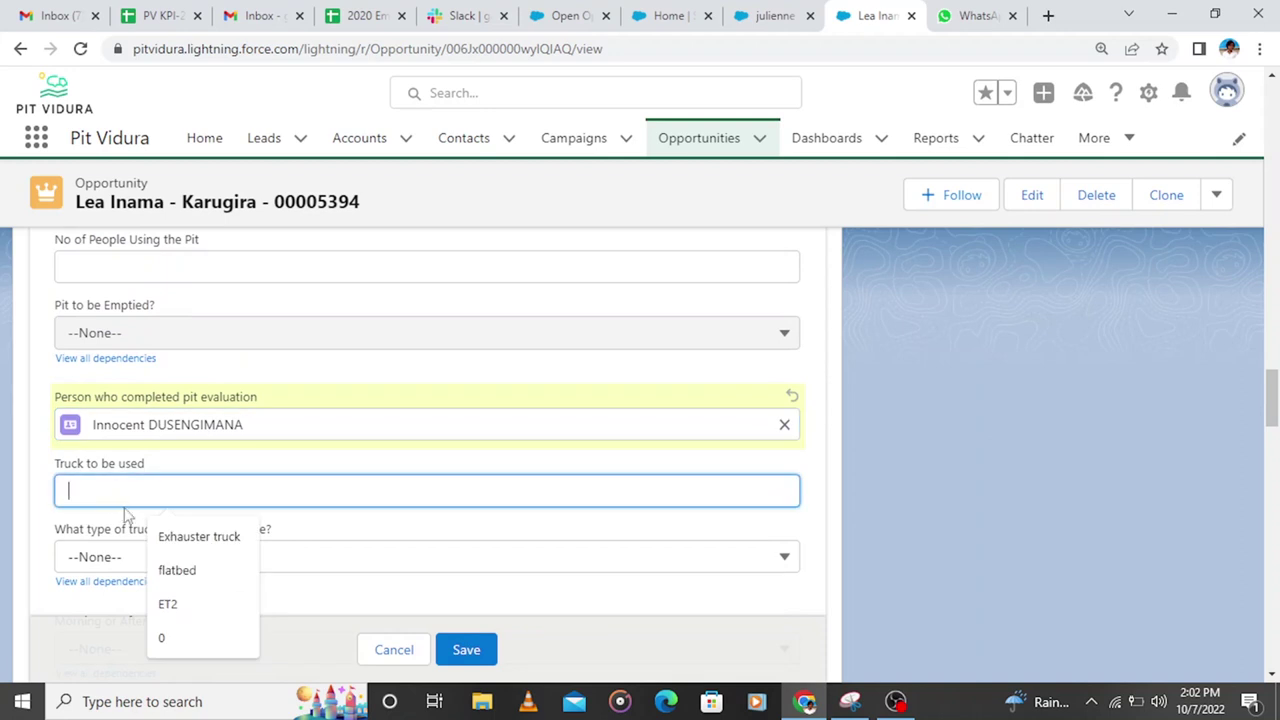
left_click(168, 545)
scroll(214, 463, "down", 2)
left_click(165, 372)
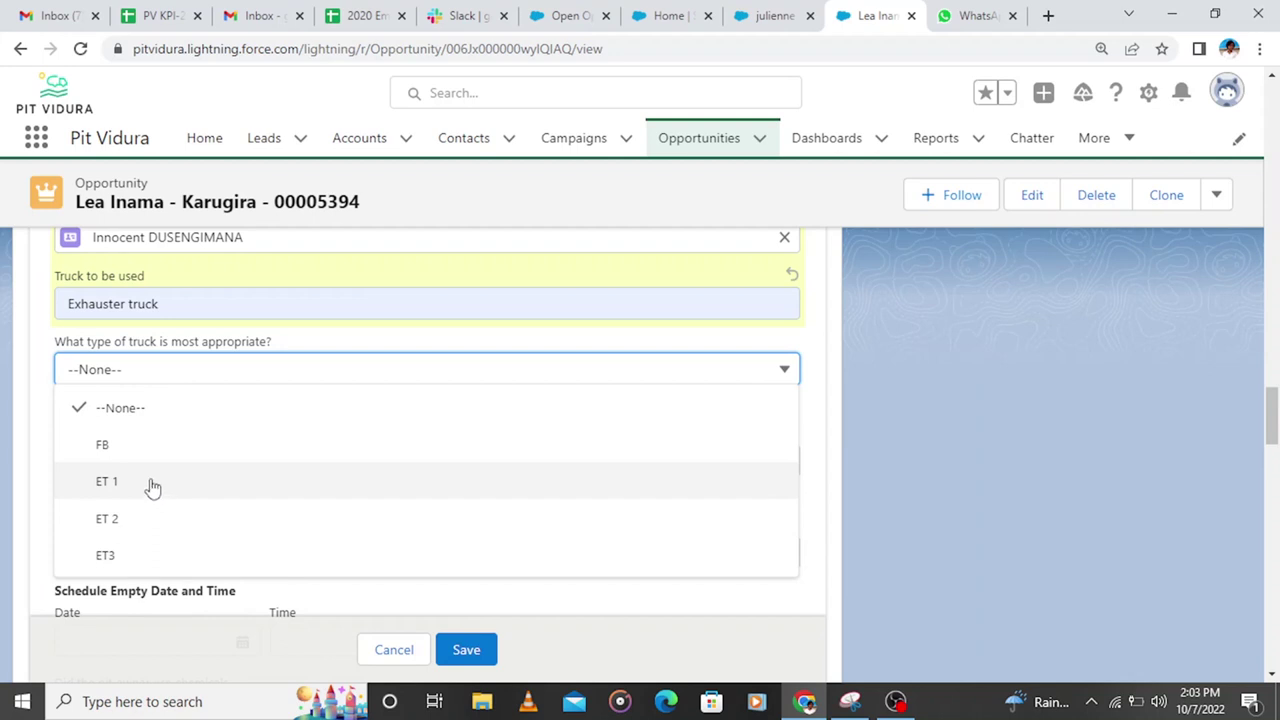
left_click(147, 555)
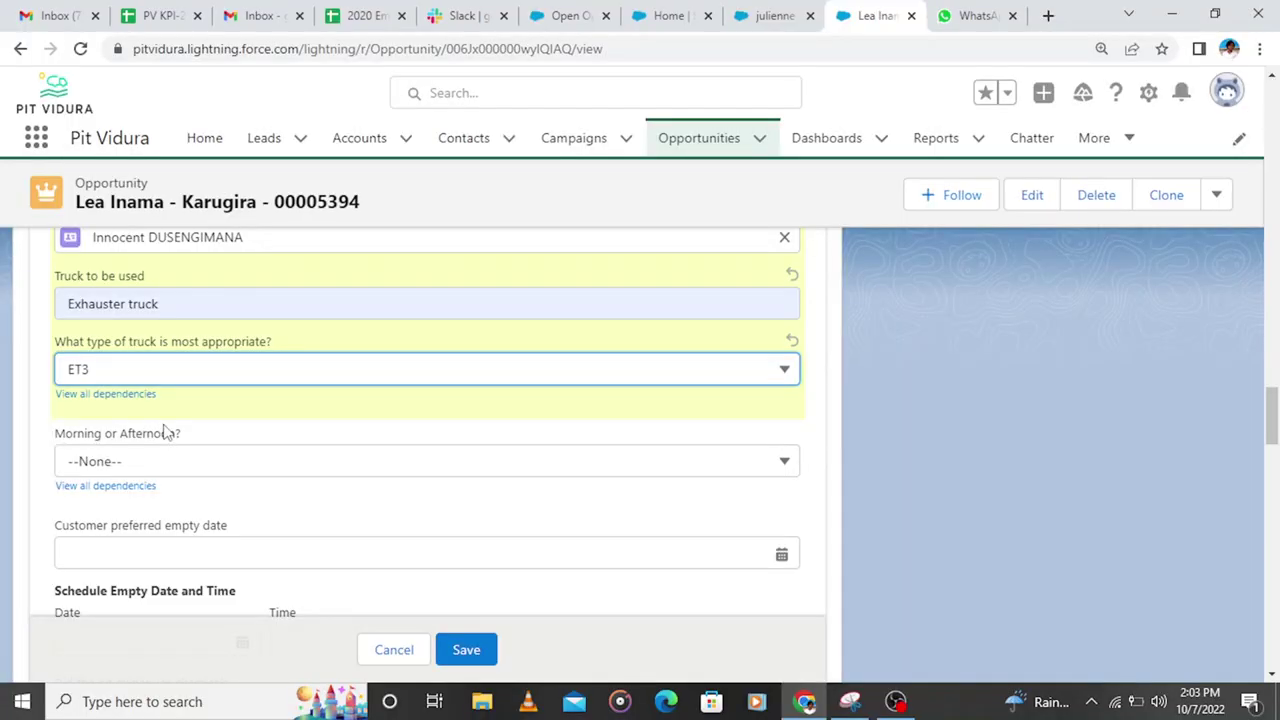
scroll(165, 430, "down", 1)
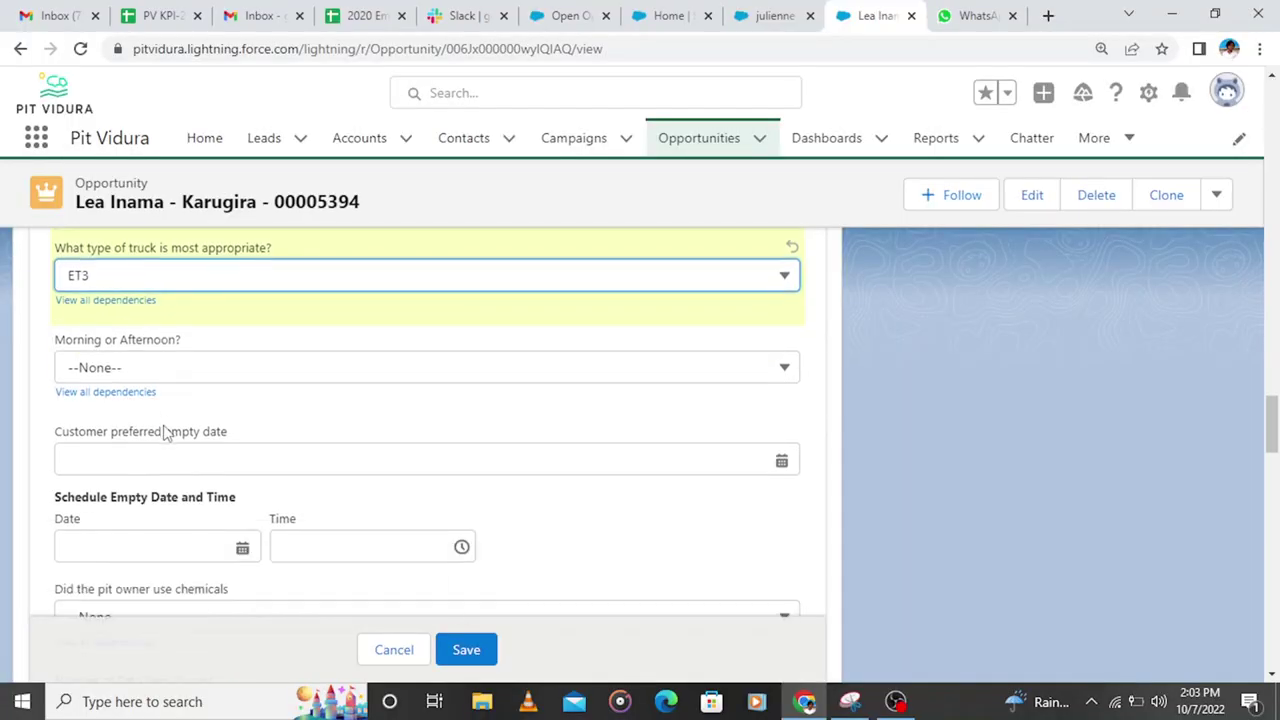
left_click(145, 368)
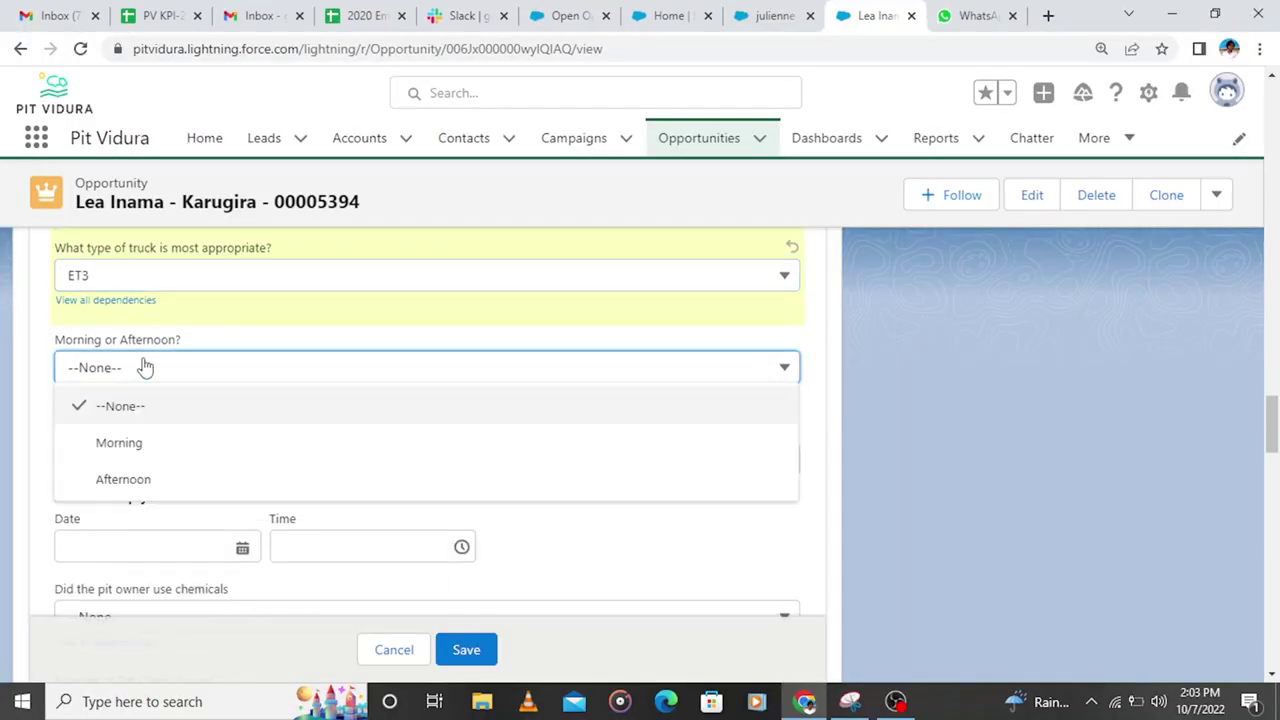
left_click(121, 448)
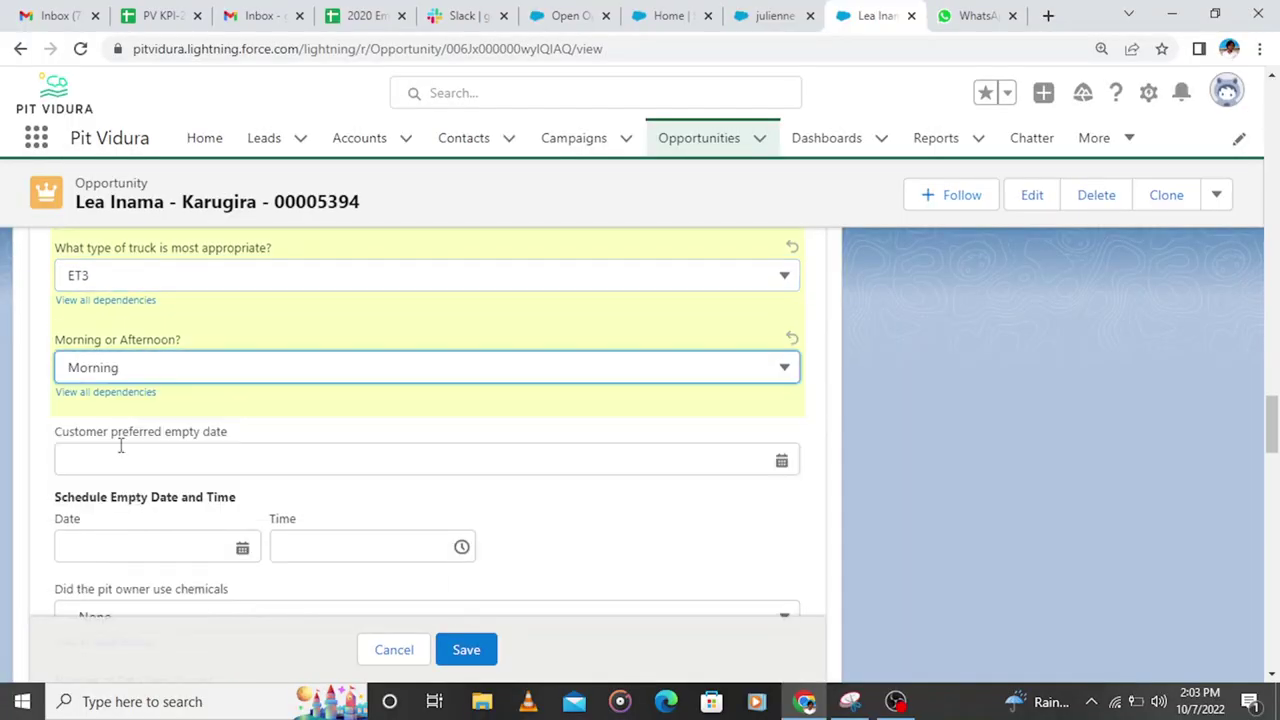
Step: Set the preferred empty date to 10/7/2022 and the scheduled empty date to 10/8/2022
scroll(160, 371, "down", 1)
left_click(158, 366)
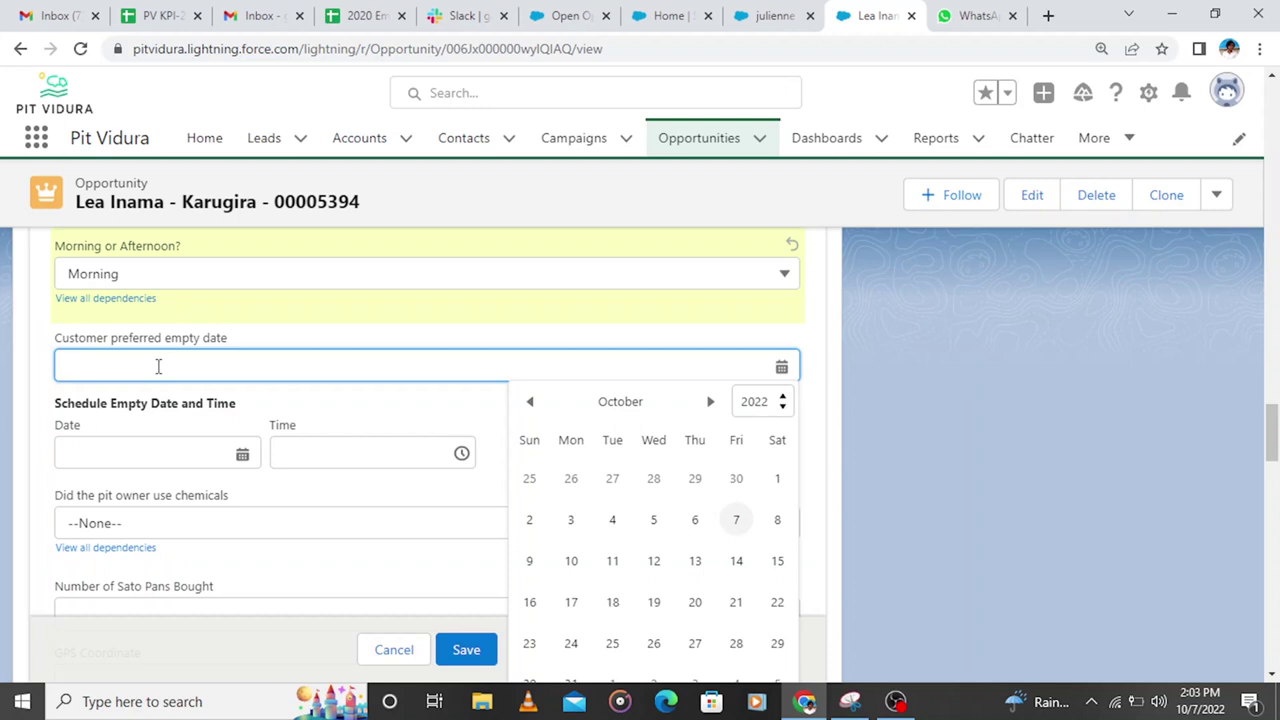
scroll(214, 400, "down", 2)
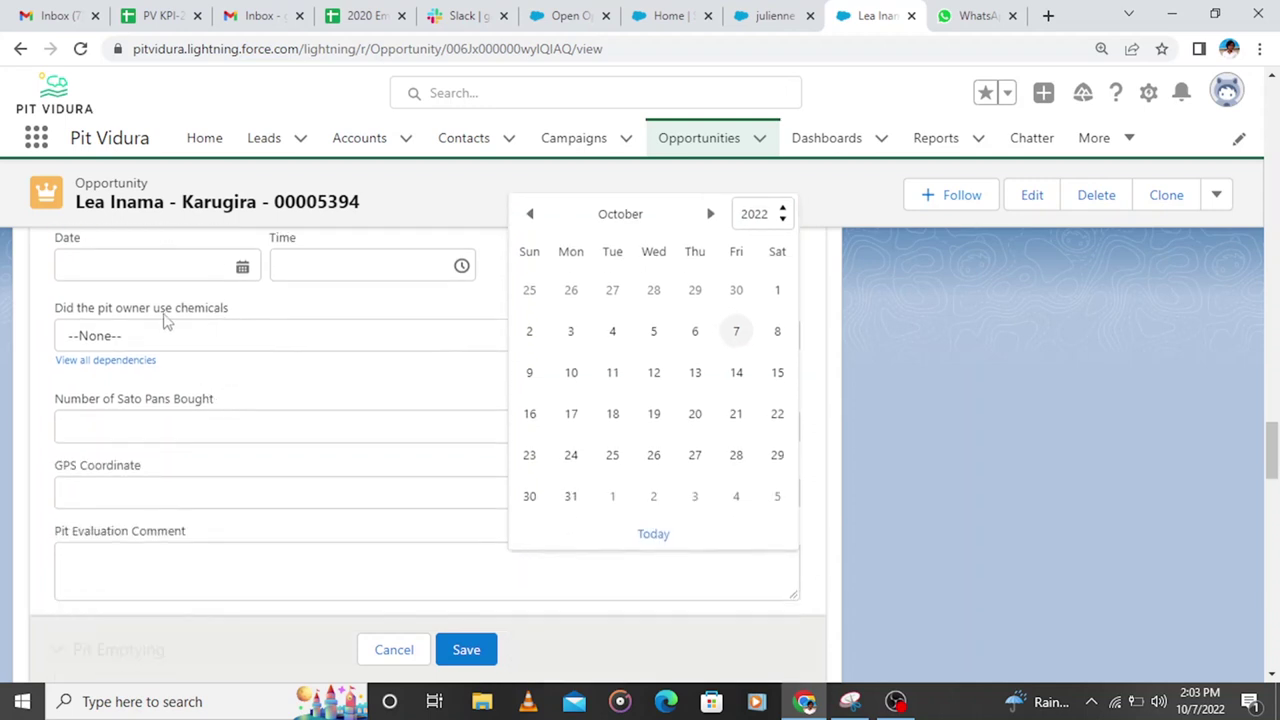
scroll(166, 320, "up", 2)
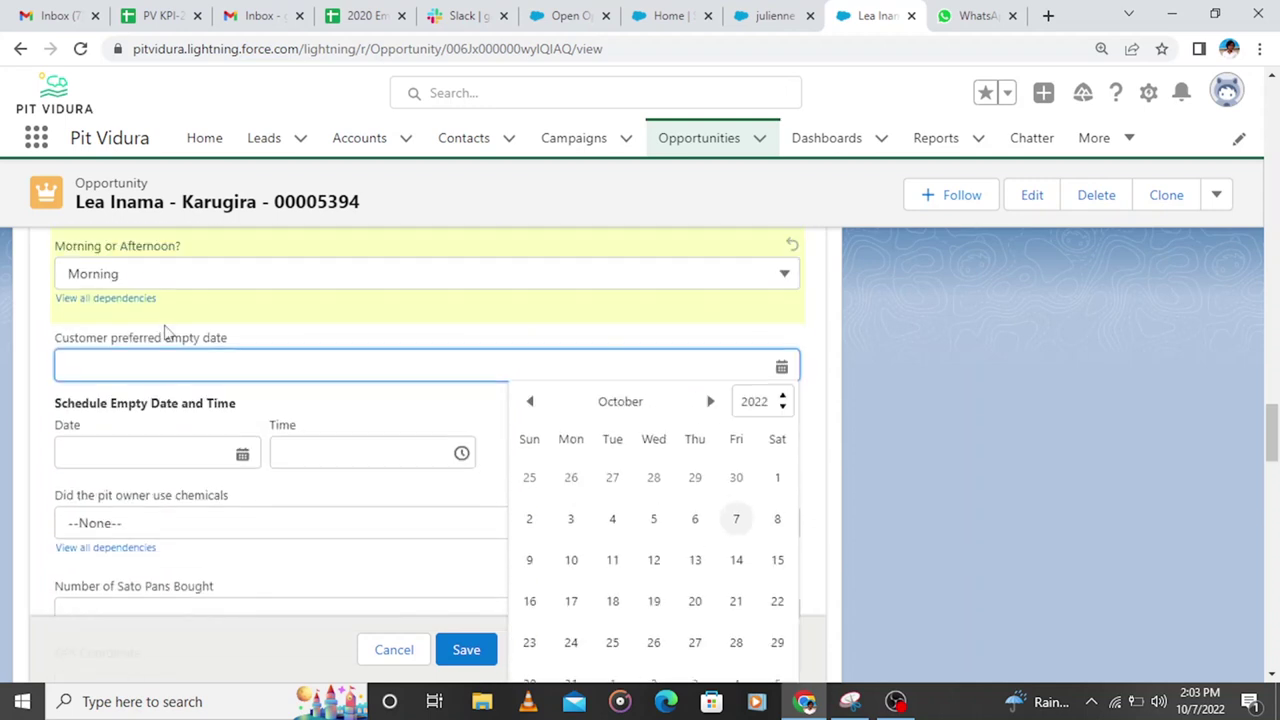
left_click(744, 521)
left_click(191, 453)
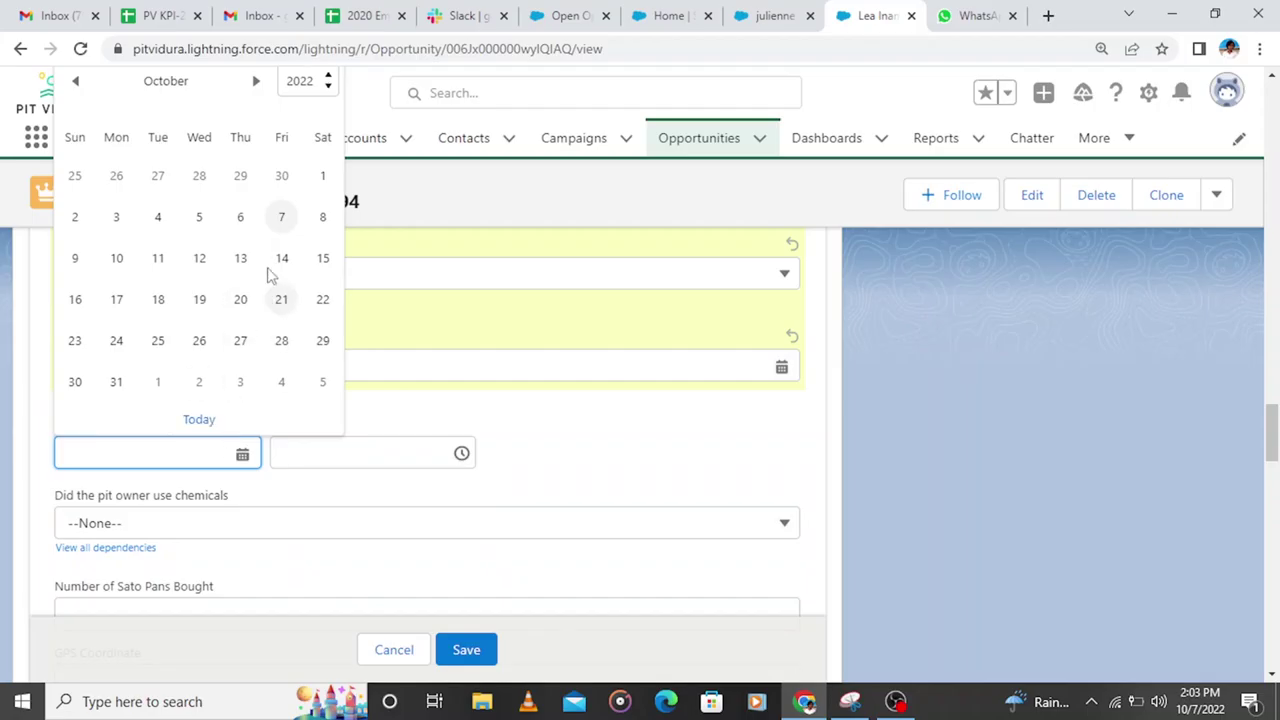
left_click(320, 217)
Step: Leave chemicals used unset, fill GPS Coordinate with a saved Google Maps link, and save
scroll(201, 484, "down", 2)
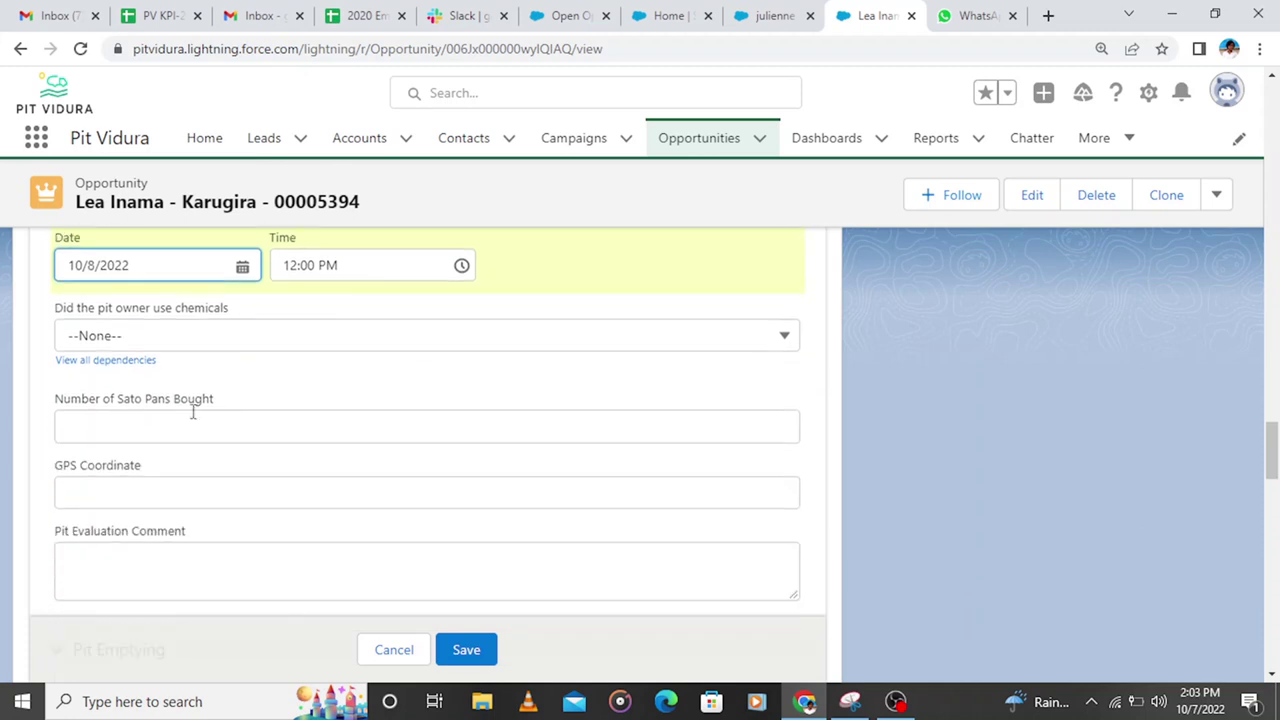
left_click(158, 342)
left_click(20, 449)
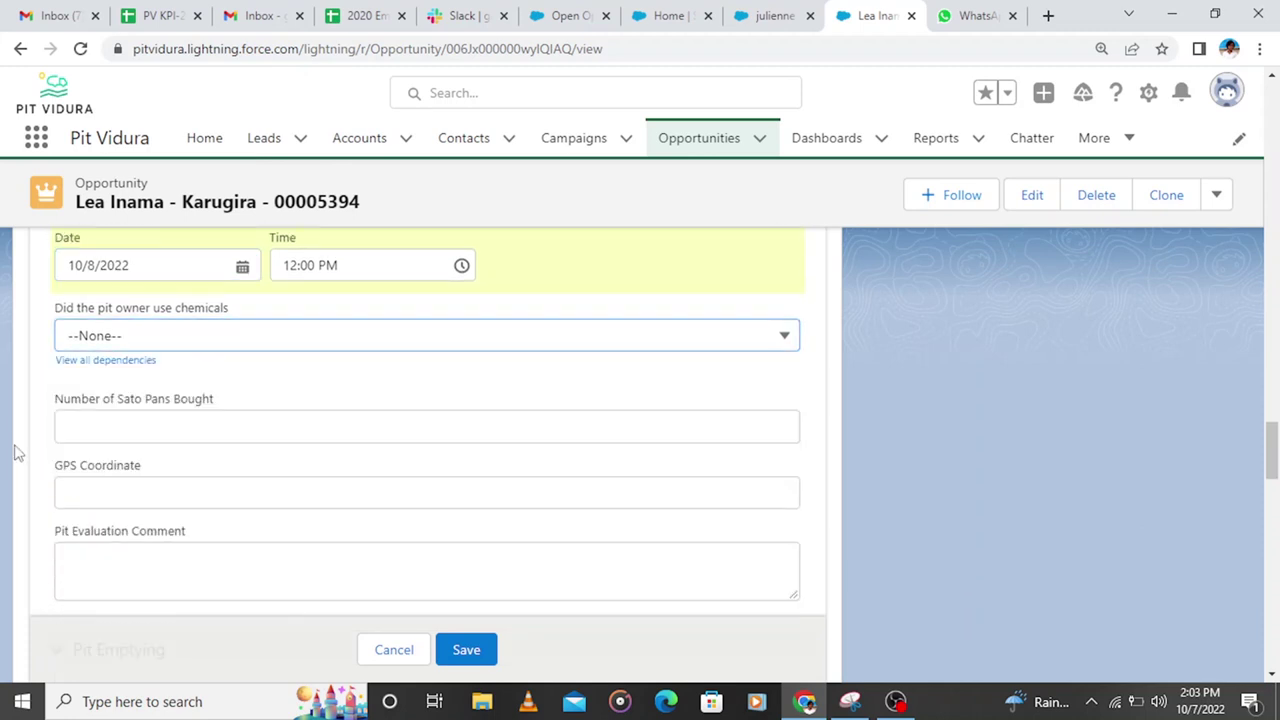
scroll(157, 437, "down", 1)
left_click(160, 401)
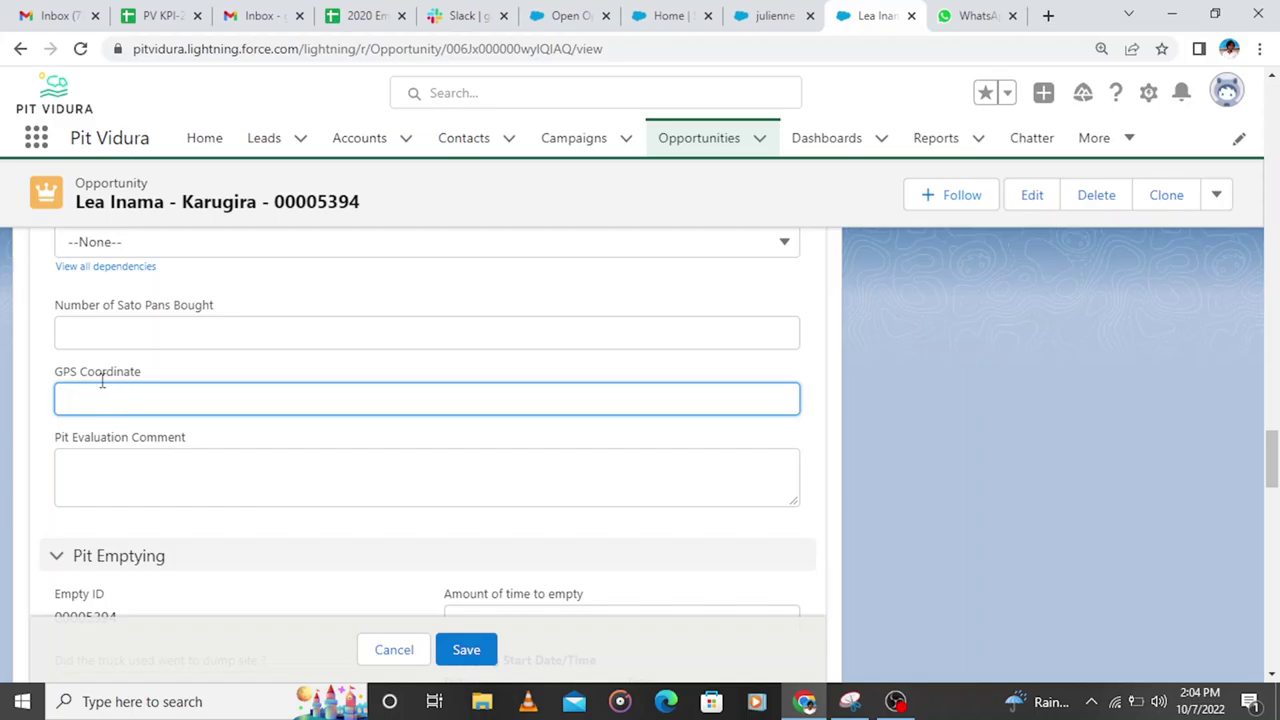
left_click(102, 392)
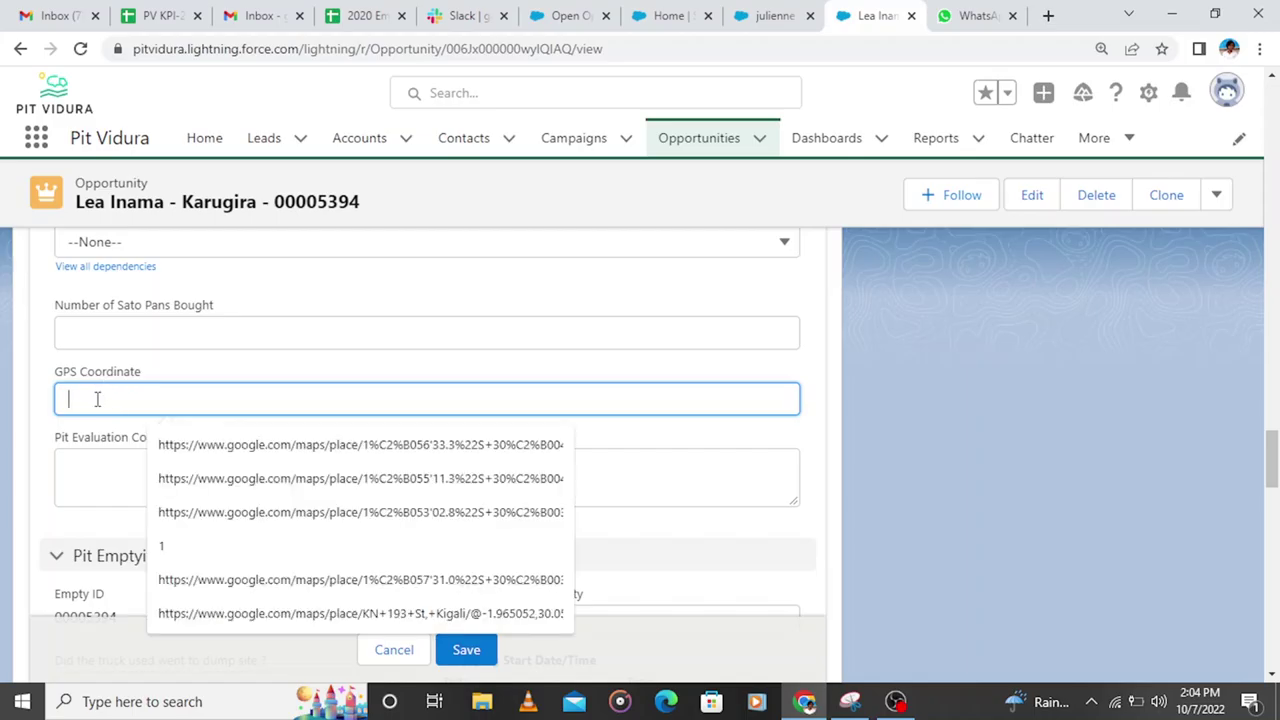
left_click(176, 440)
scroll(183, 387, "down", 2)
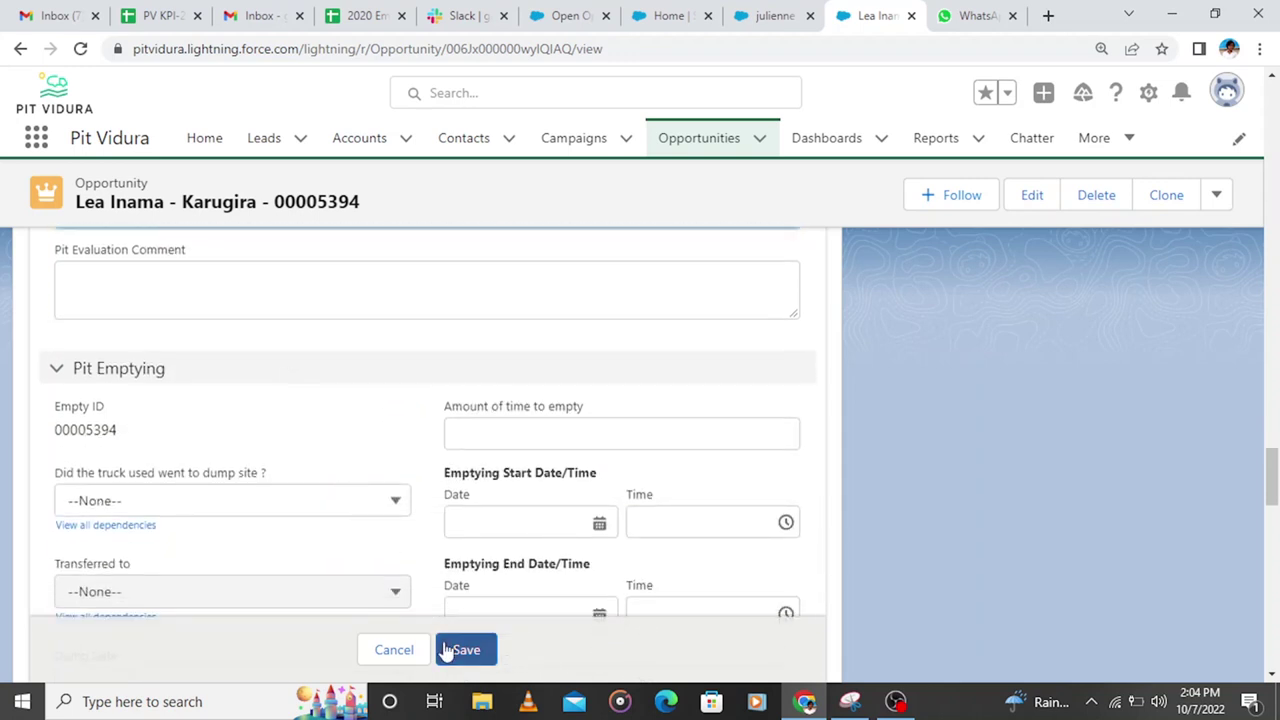
left_click(466, 650)
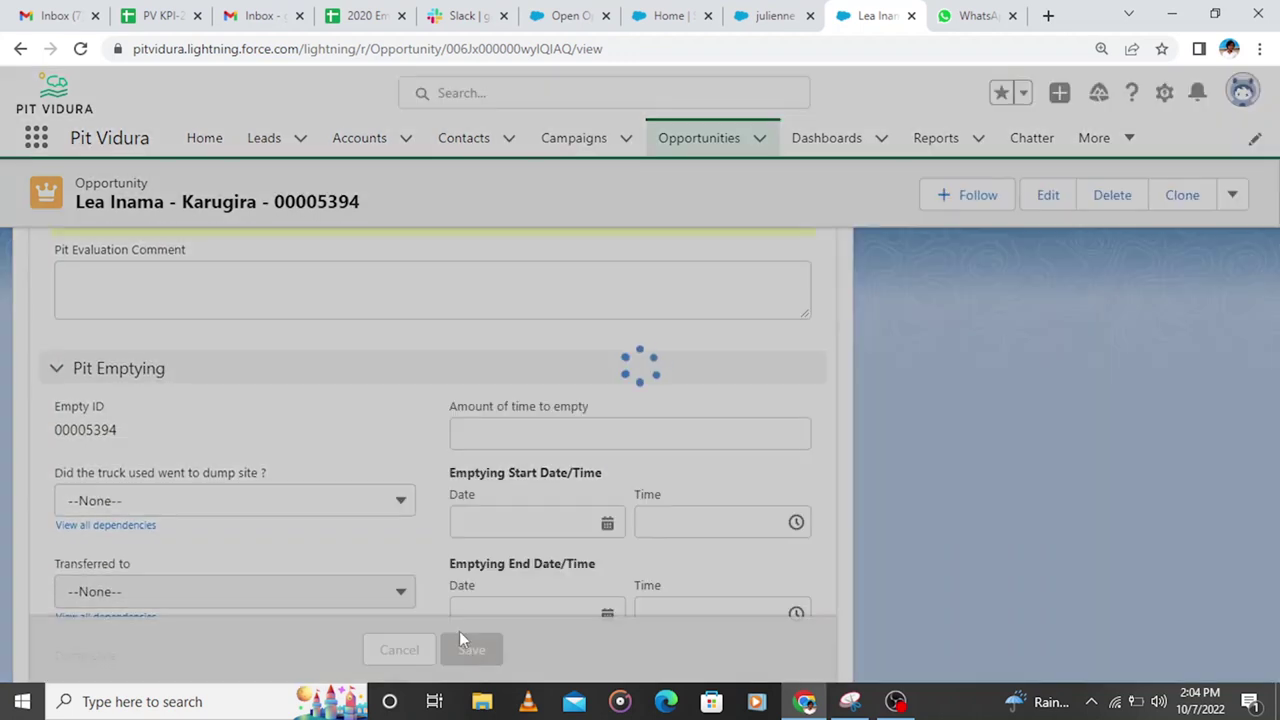
Step: Mark Pit Evaluation Completed as the current stage, then scroll through the updated record
scroll(468, 465, "up", 15)
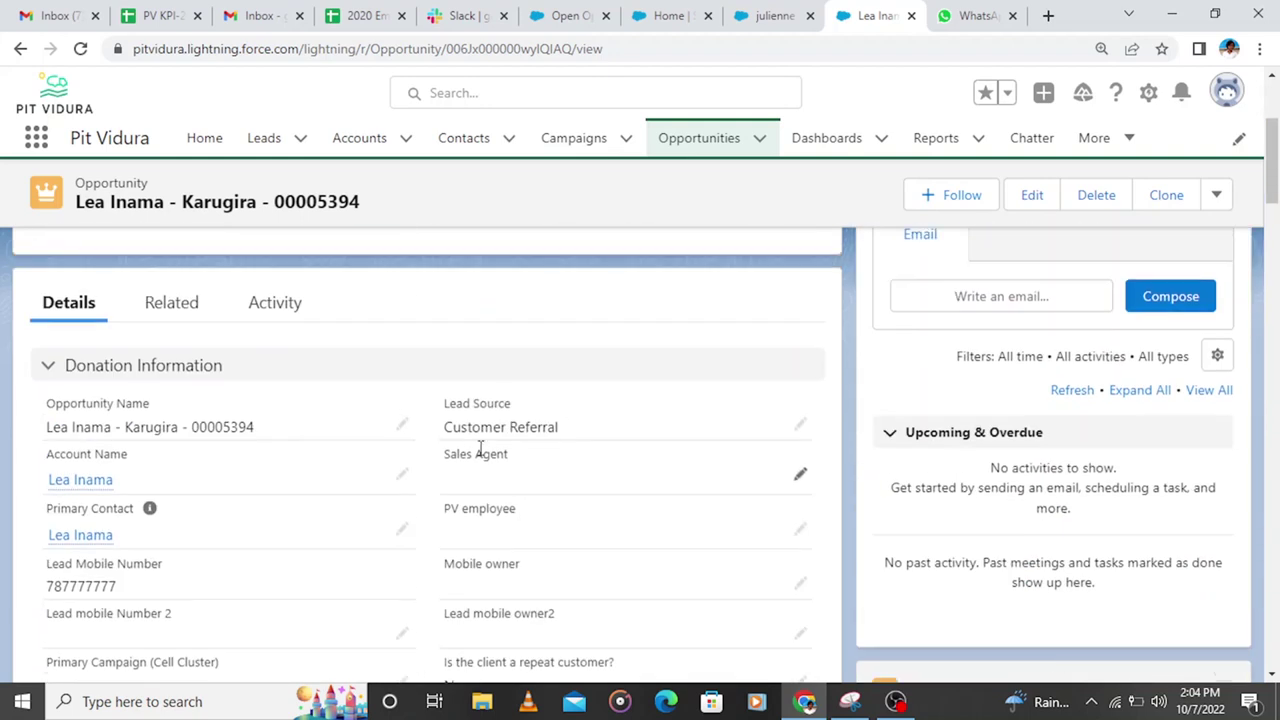
left_click(540, 356)
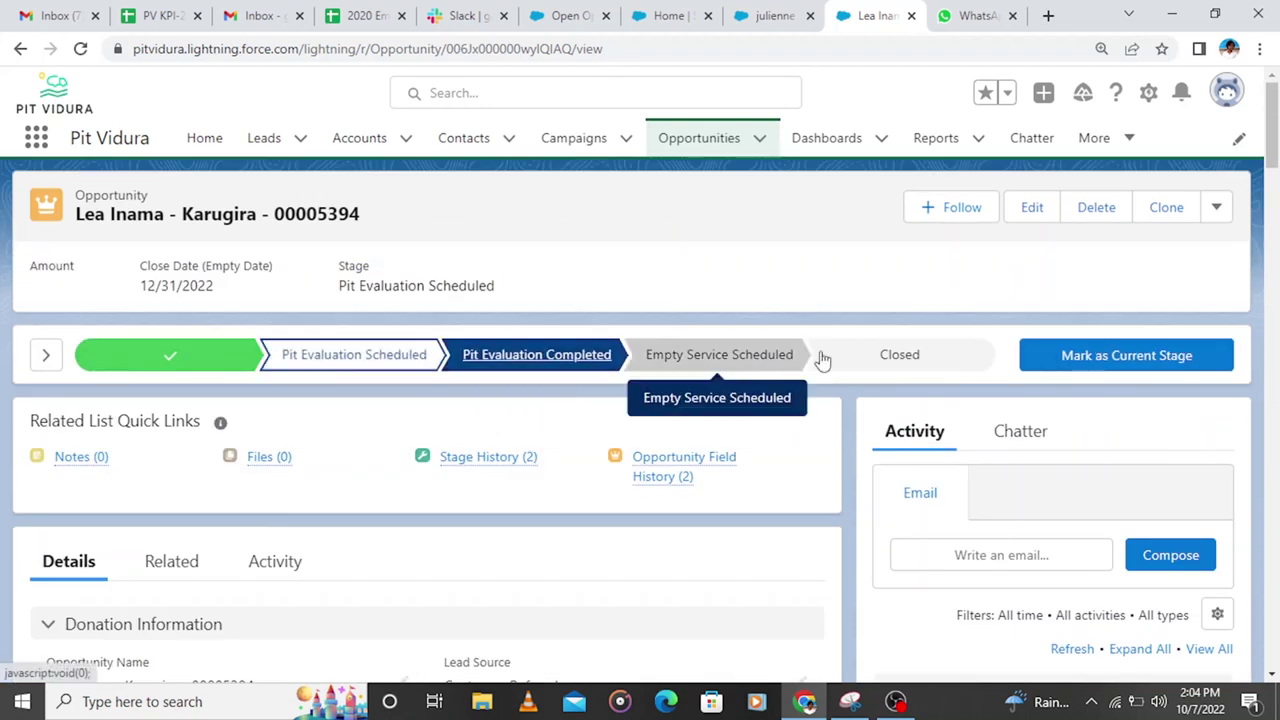
left_click(1077, 355)
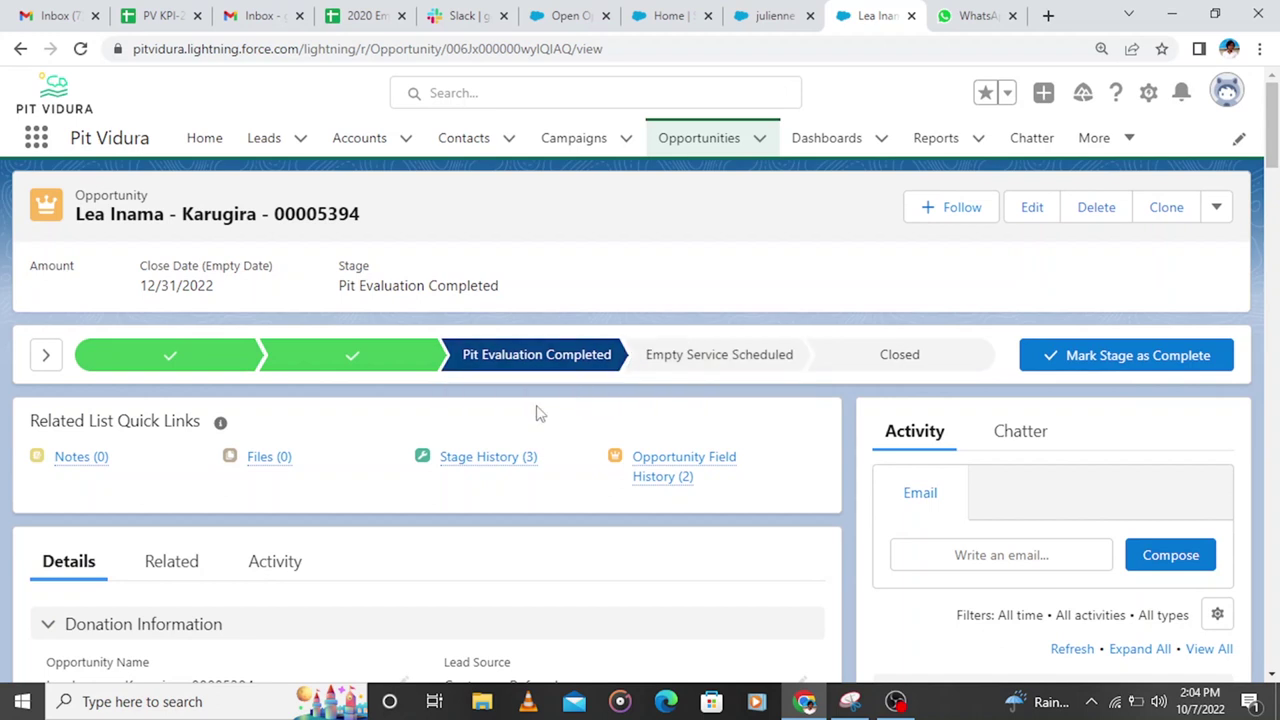
scroll(537, 413, "down", 15)
scroll(519, 420, "down", 3)
scroll(517, 420, "up", 15)
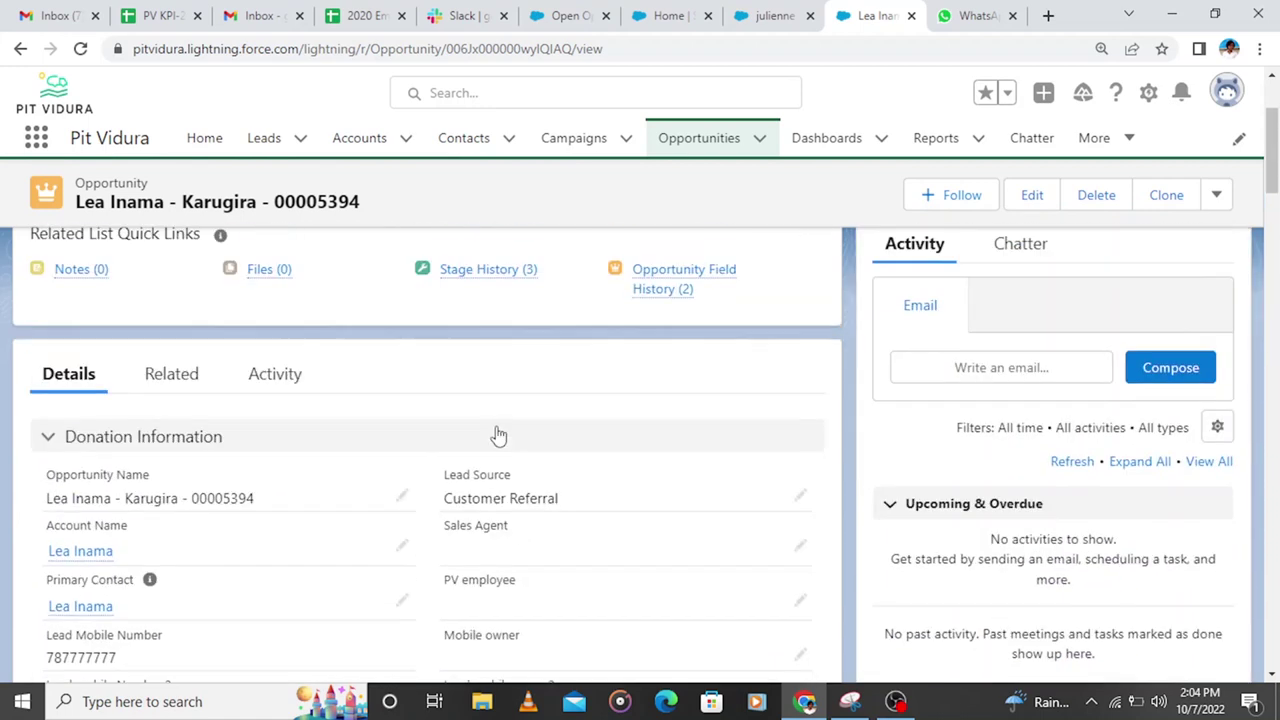
scroll(499, 435, "up", 2)
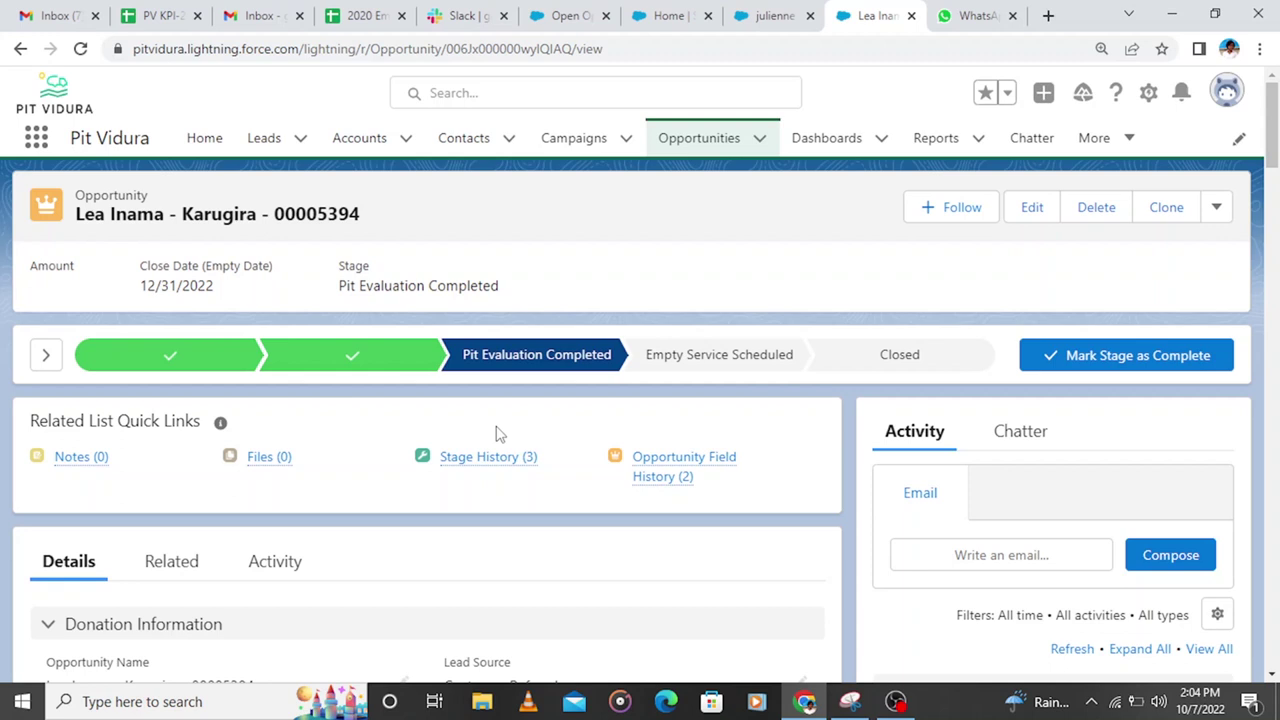
scroll(697, 410, "down", 15)
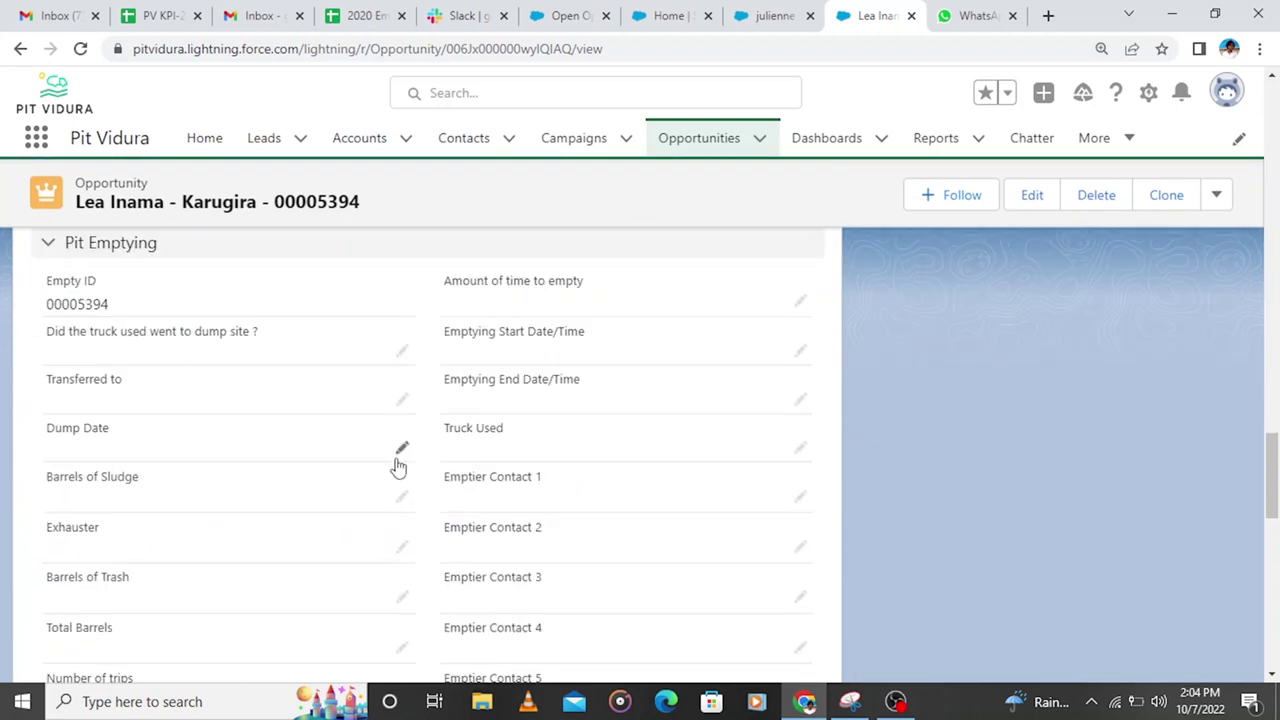
Step: Enter Payment Deposit 45,000 dated today (10/7/2022) with deposit mode Momo, and save
scroll(357, 466, "down", 4)
scroll(354, 434, "up", 2)
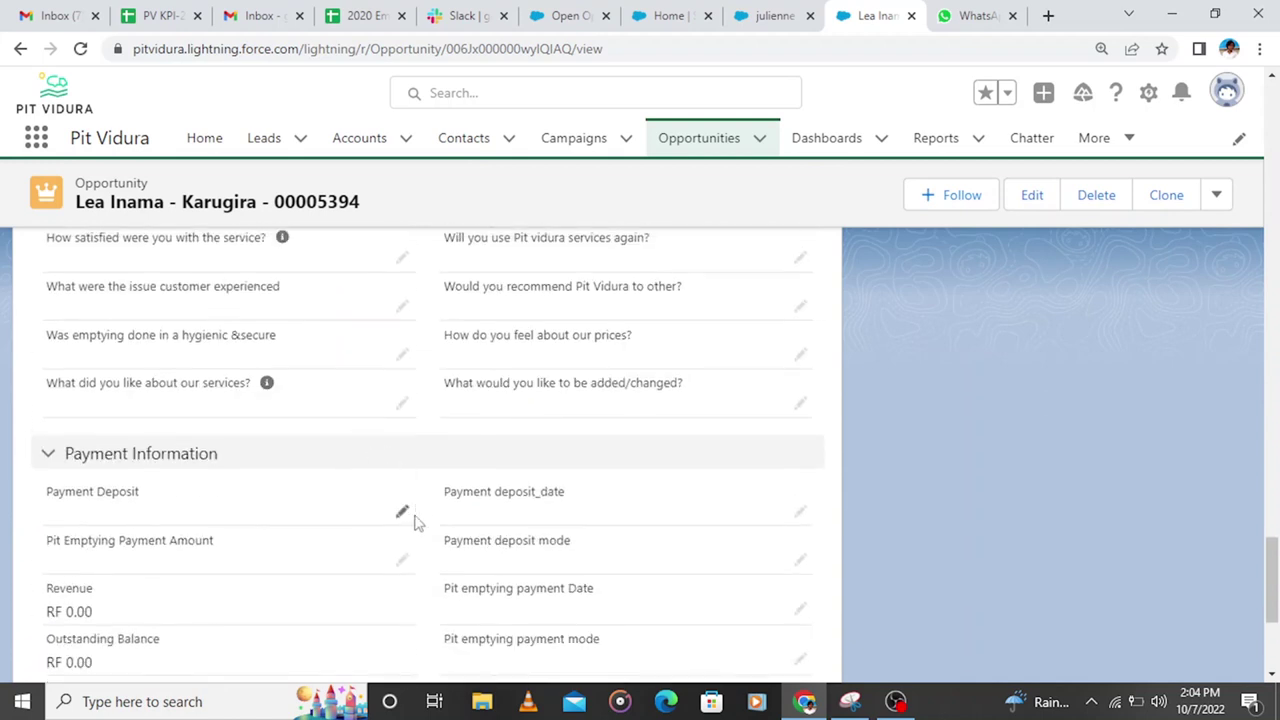
left_click(403, 514)
left_click(233, 537)
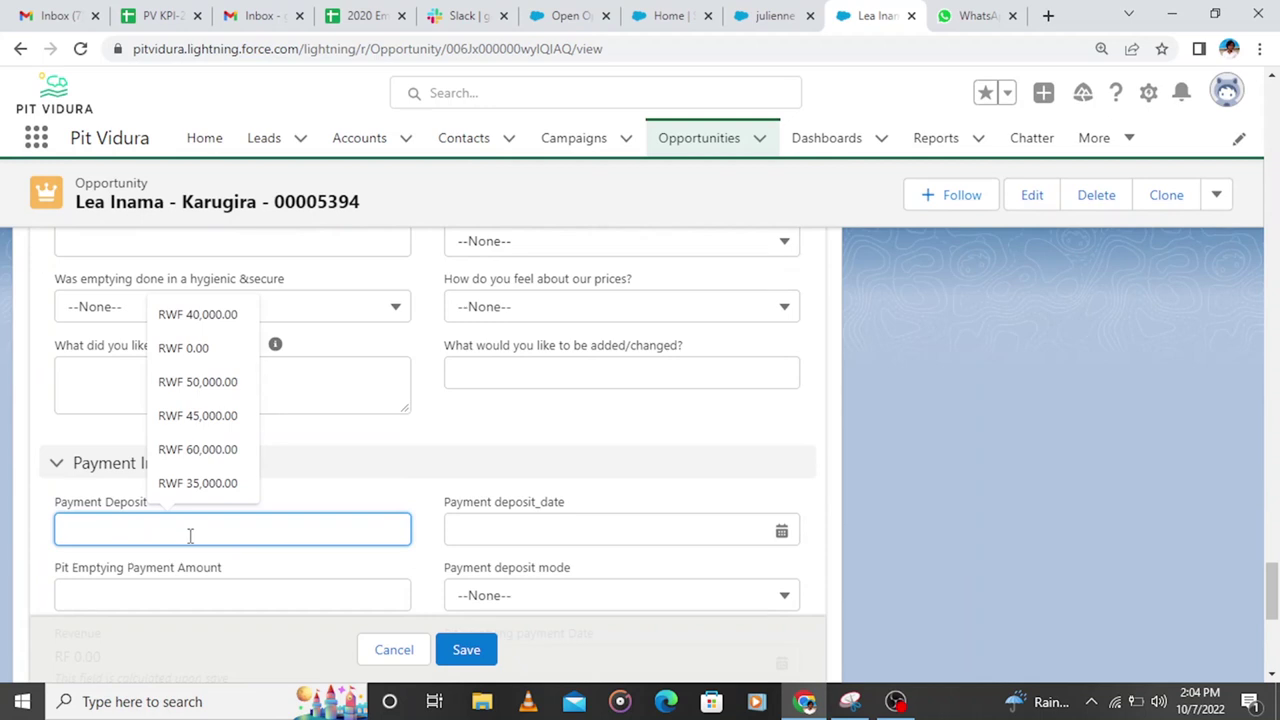
type("45,000")
left_click(470, 530)
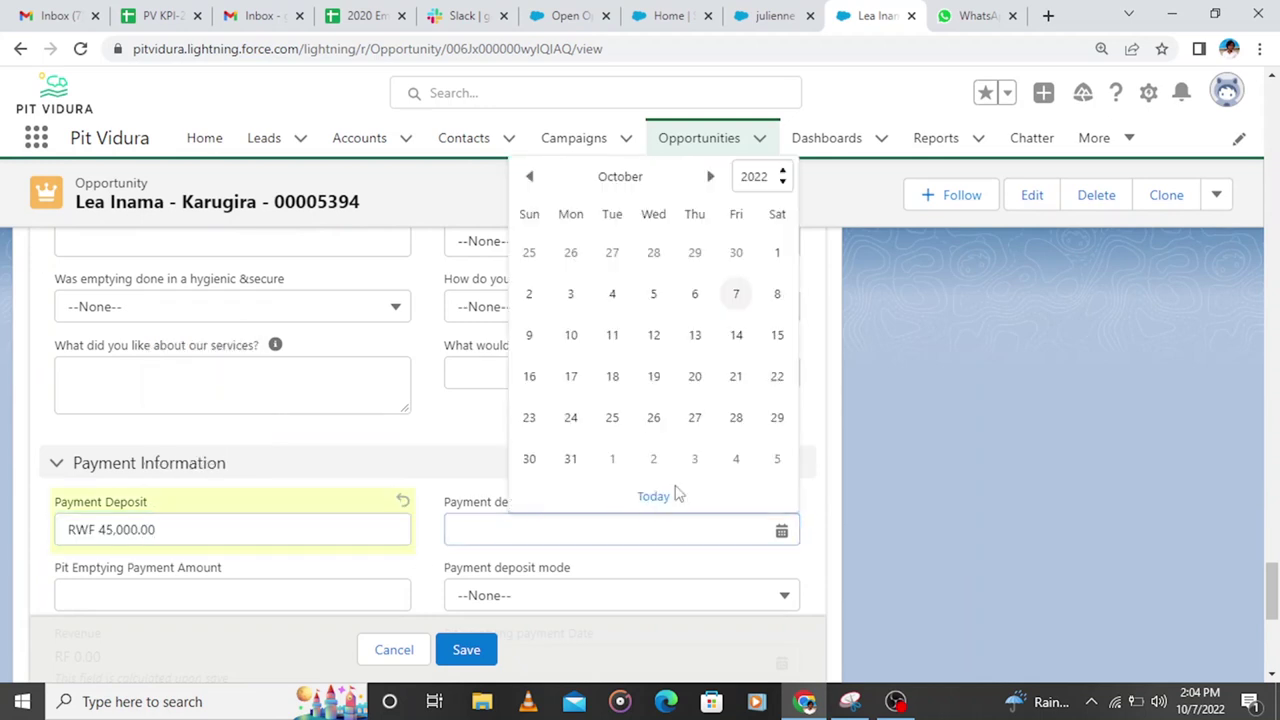
left_click(658, 497)
scroll(650, 480, "down", 3)
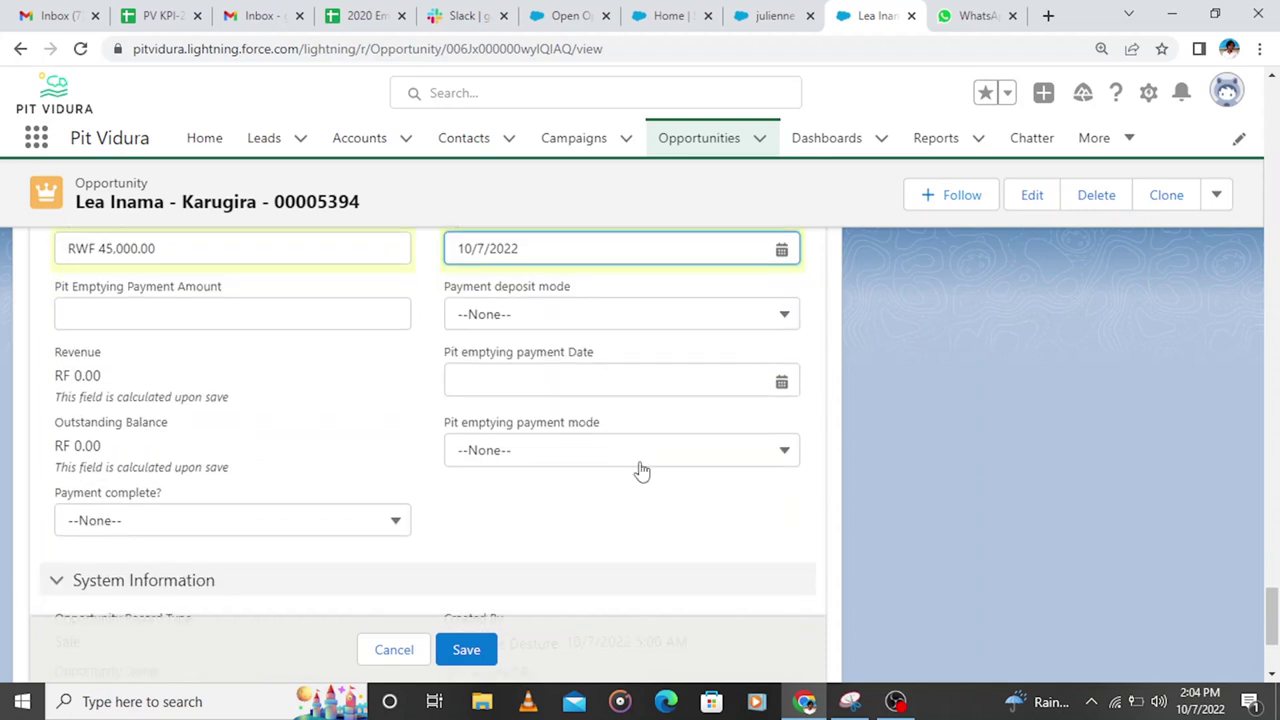
left_click(499, 320)
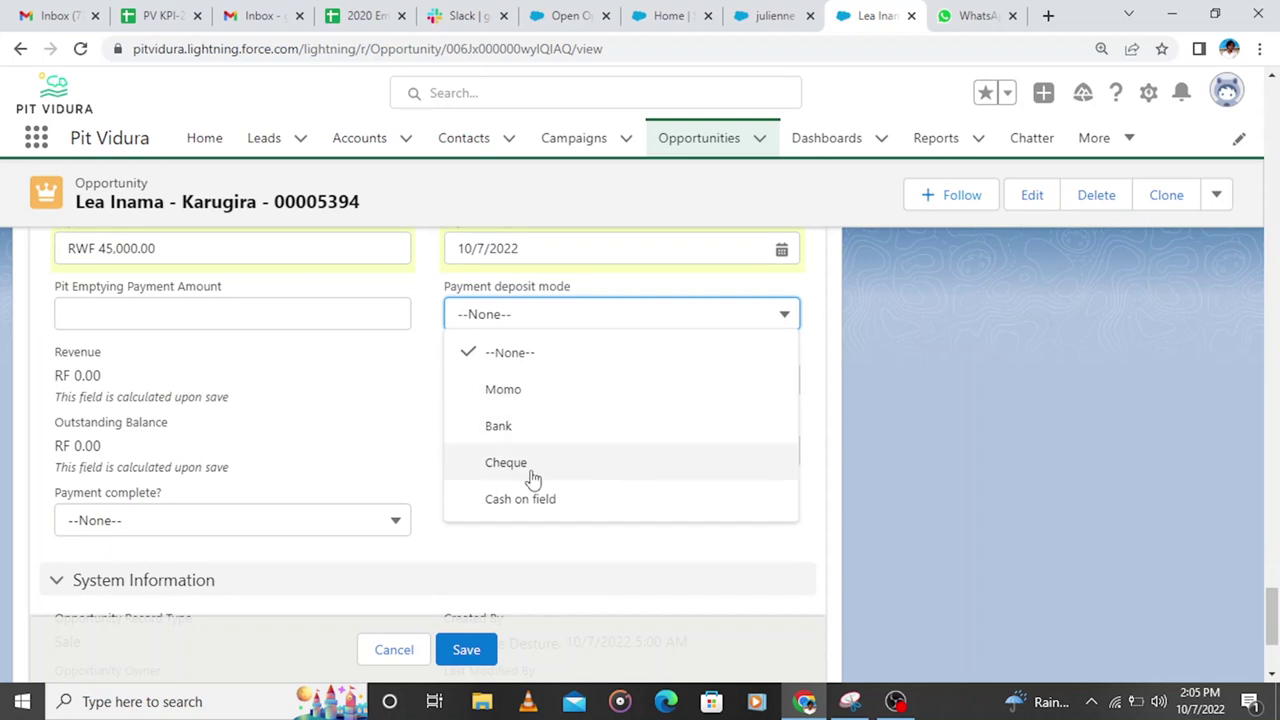
left_click(520, 392)
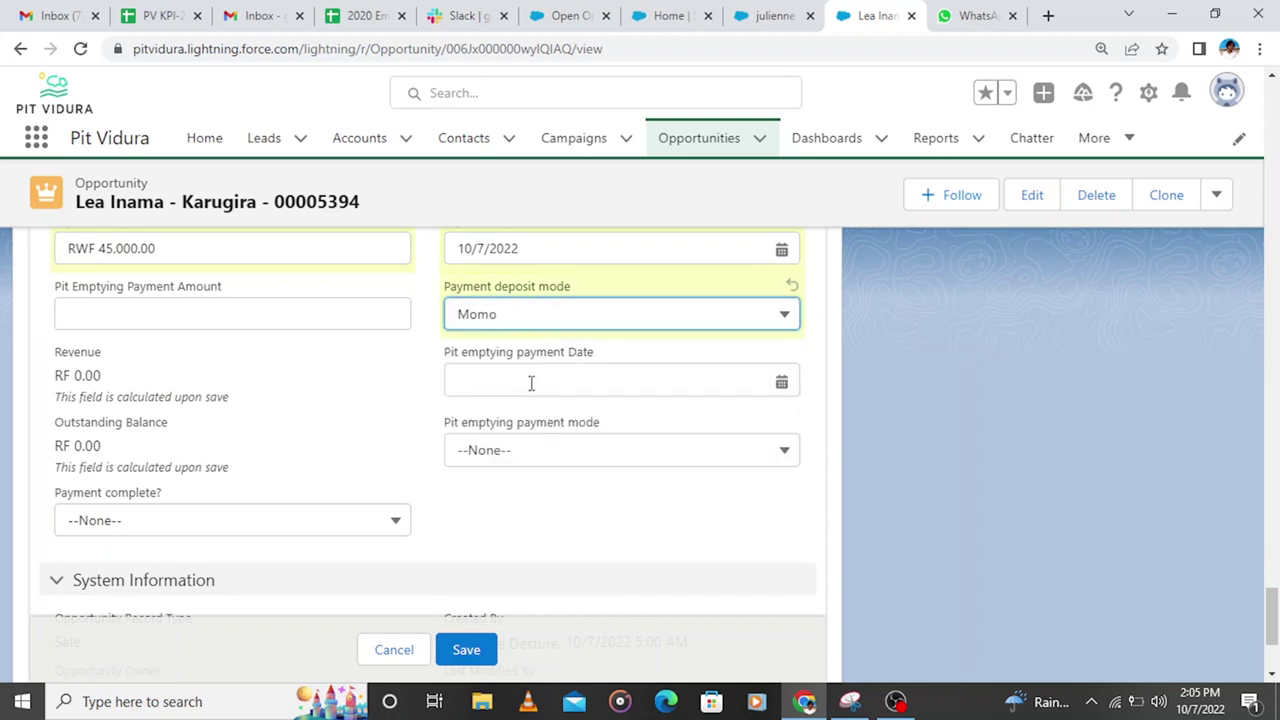
scroll(540, 388, "up", 5)
scroll(550, 388, "up", 15)
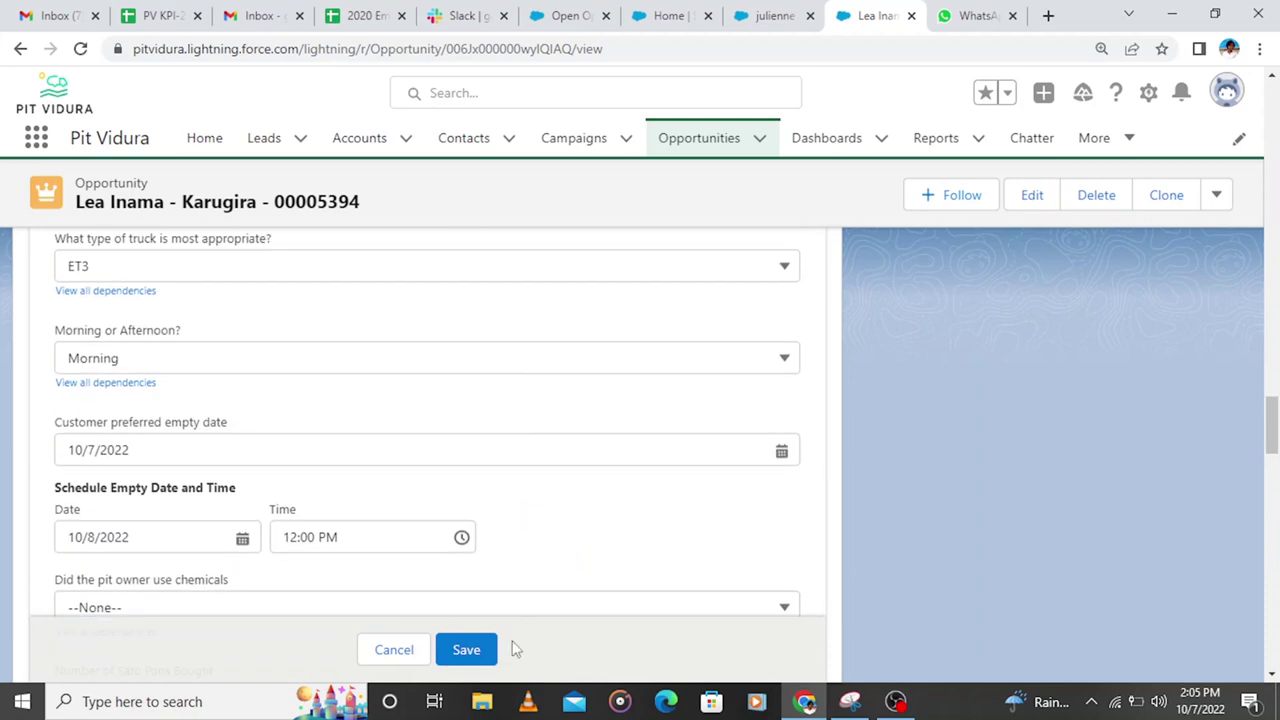
left_click(468, 650)
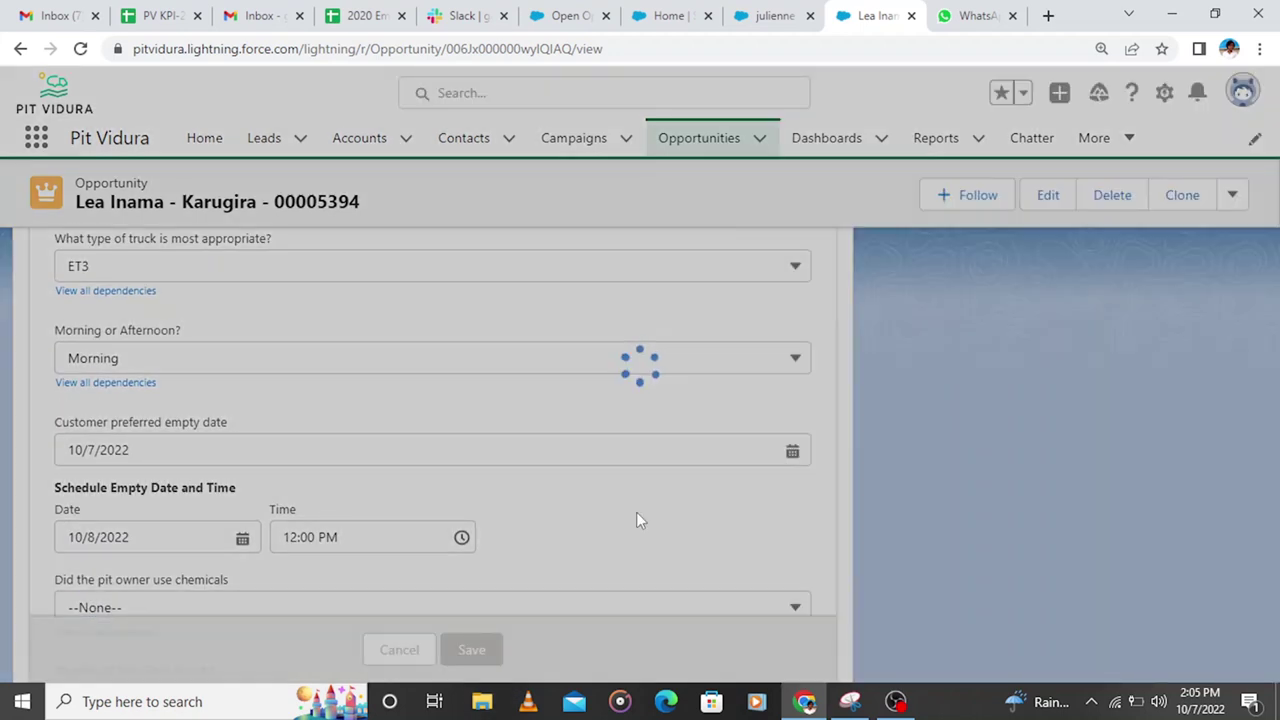
scroll(640, 520, "up", 20)
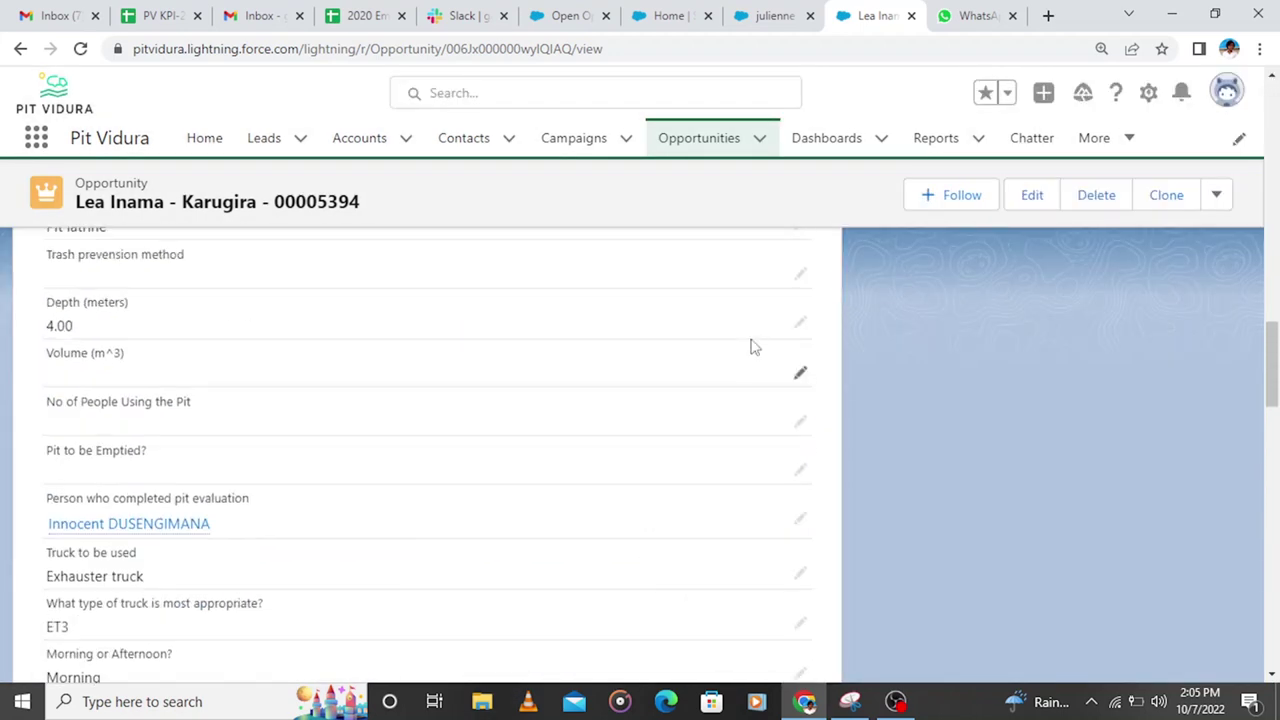
Step: Select Empty Service Scheduled on the stage path, then switch to the Open Opportunities By Stage report
scroll(760, 380, "up", 10)
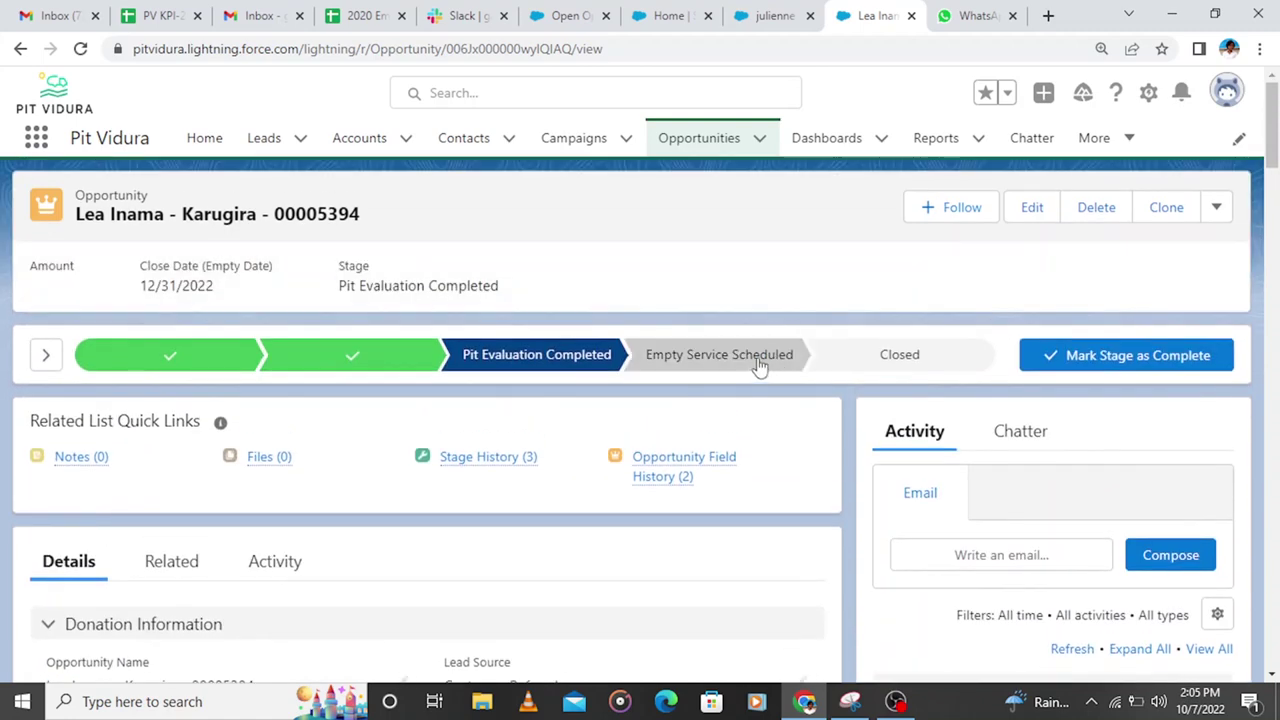
left_click(757, 368)
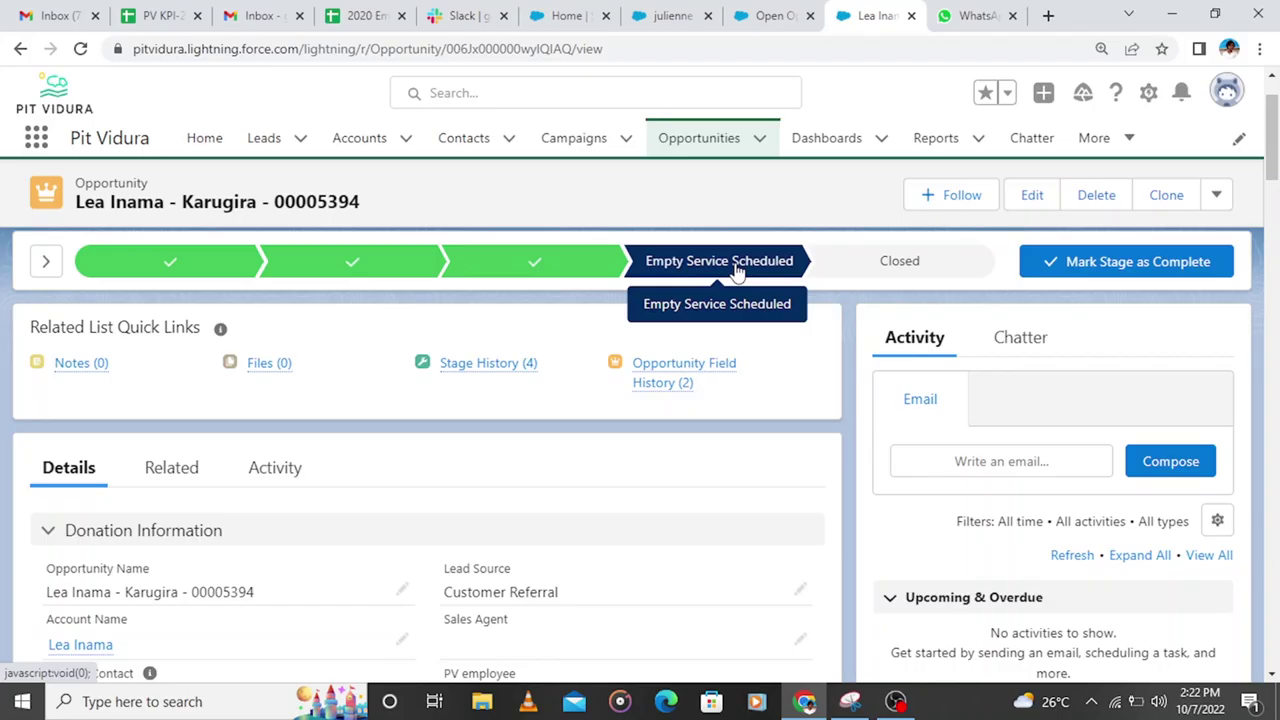
left_click(775, 13)
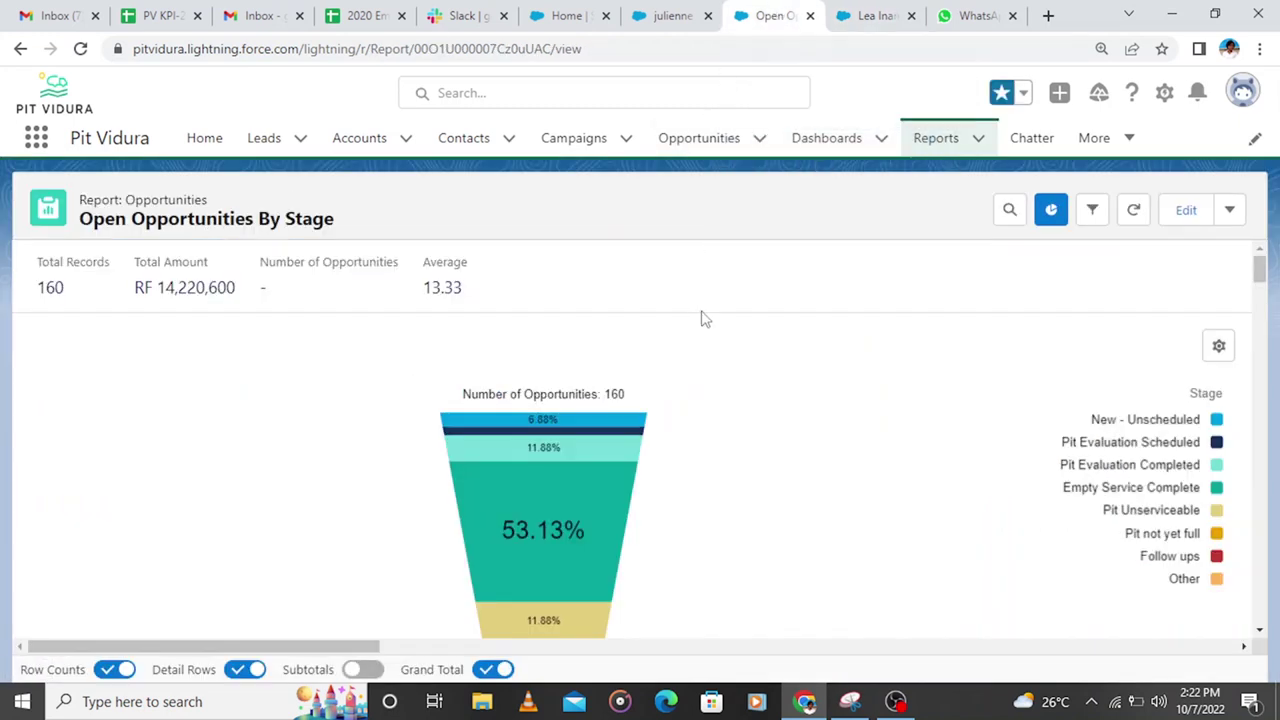
Step: Scroll through the Open Opportunities By Stage report table vertically and horizontally
scroll(705, 318, "down", 10)
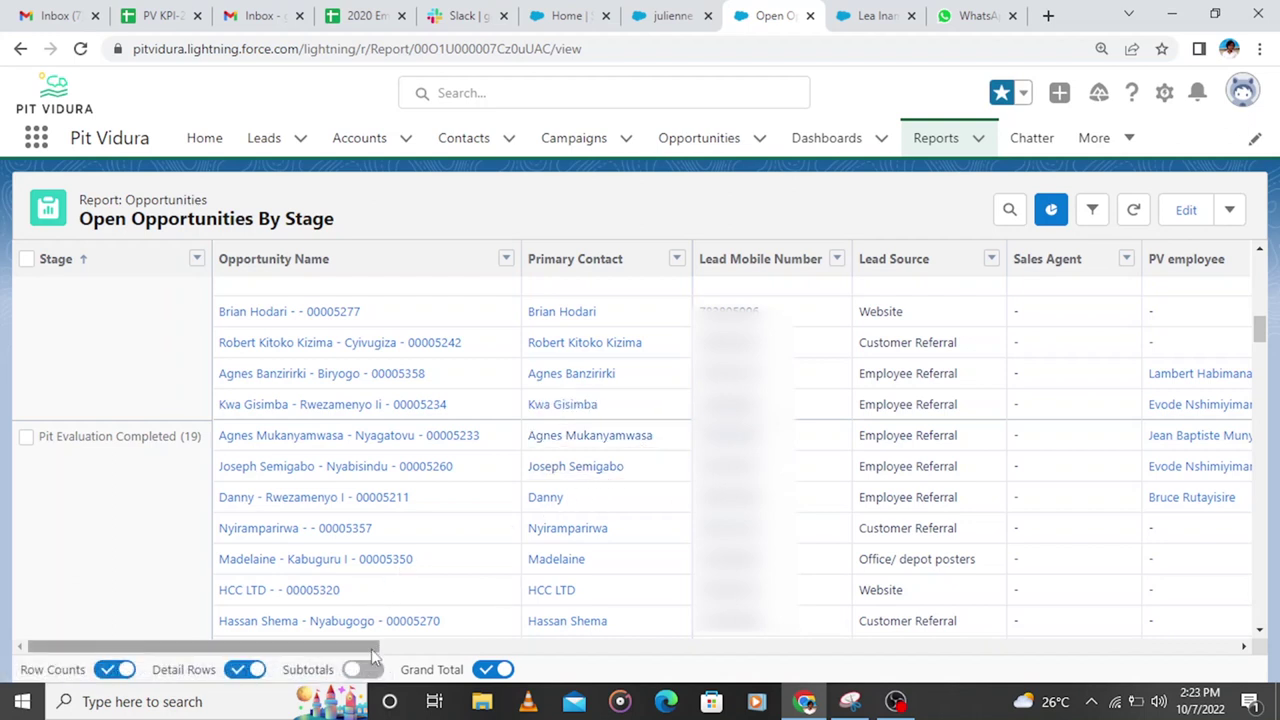
left_click_drag(373, 652, 467, 652)
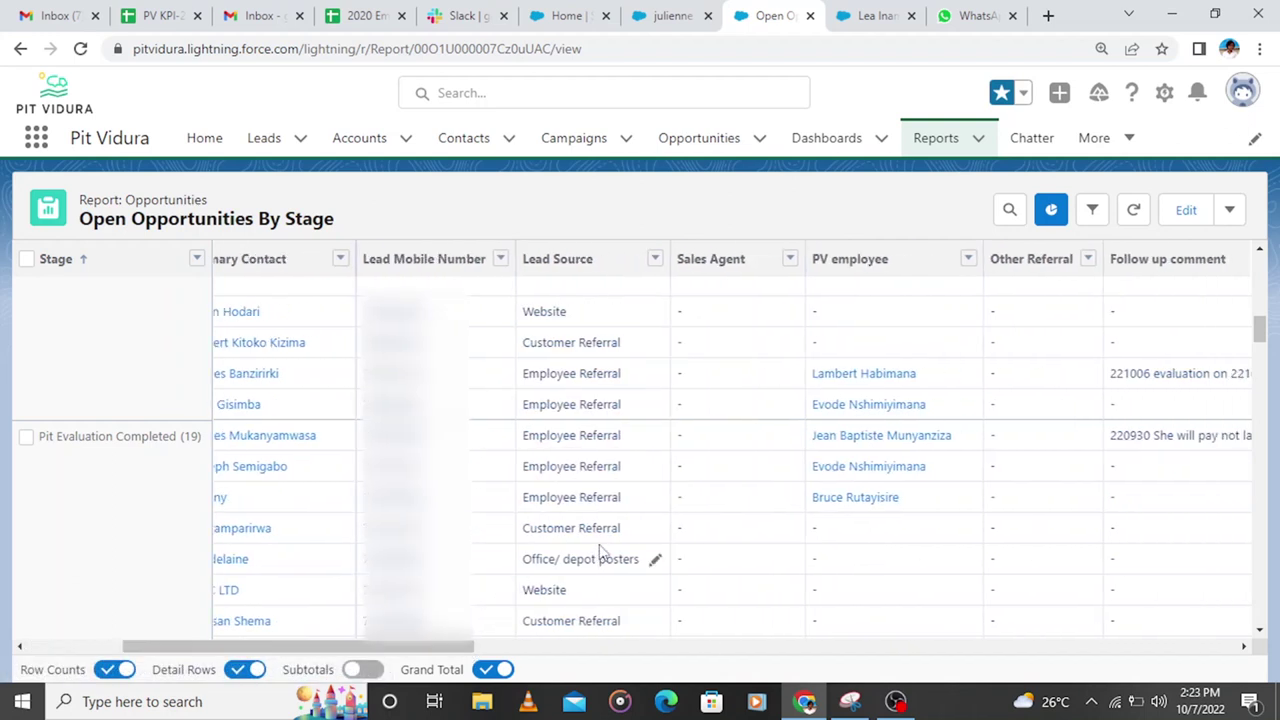
scroll(600, 552, "down", 1)
left_click_drag(407, 655, 314, 655)
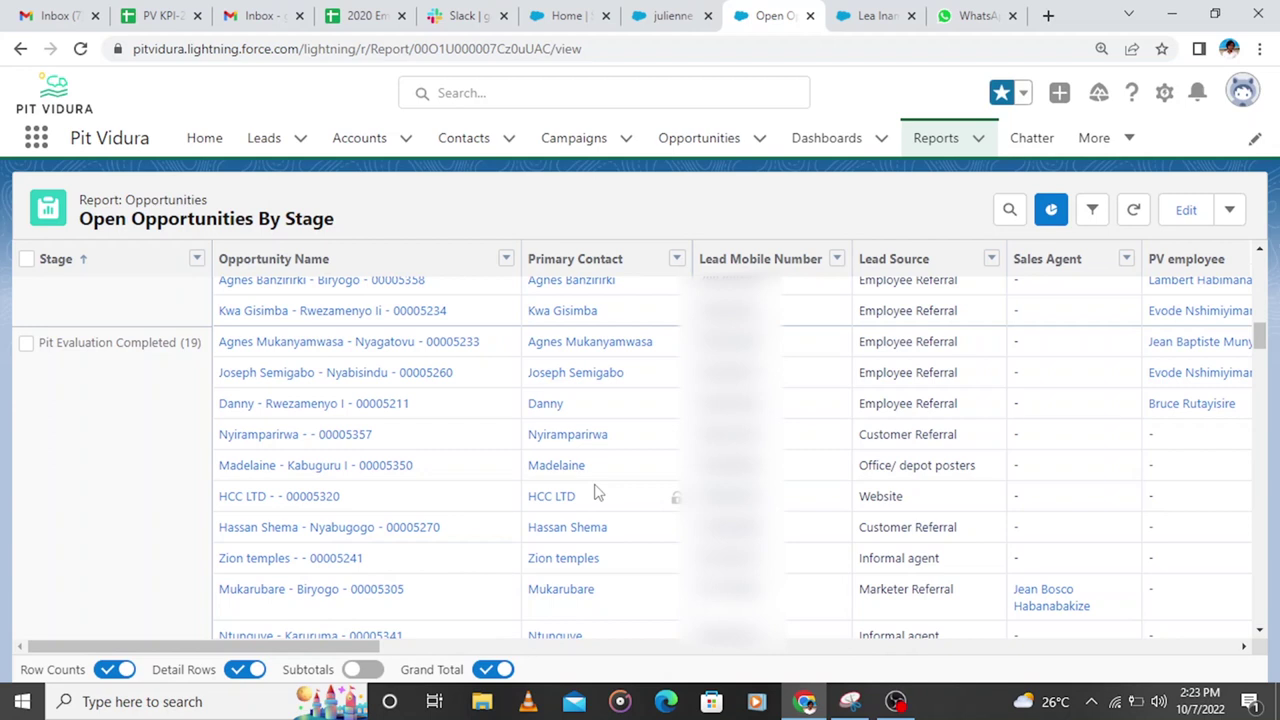
scroll(633, 498, "down", 5)
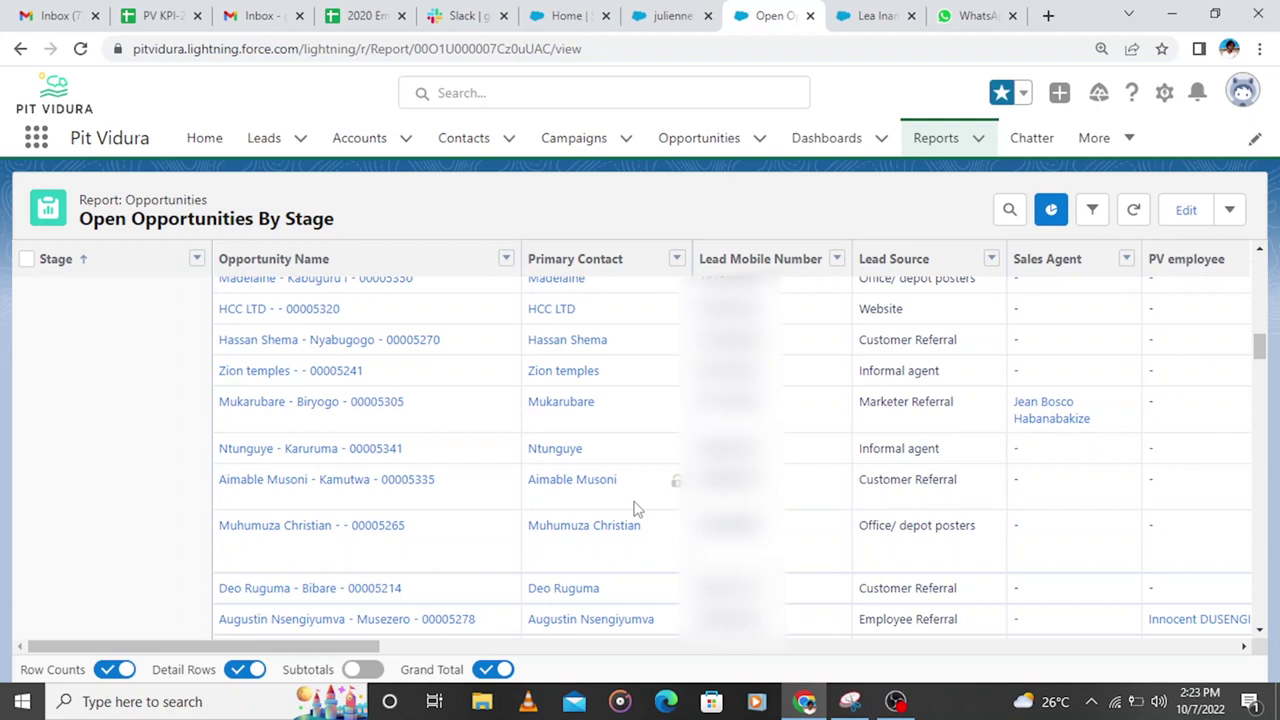
scroll(633, 508, "down", 5)
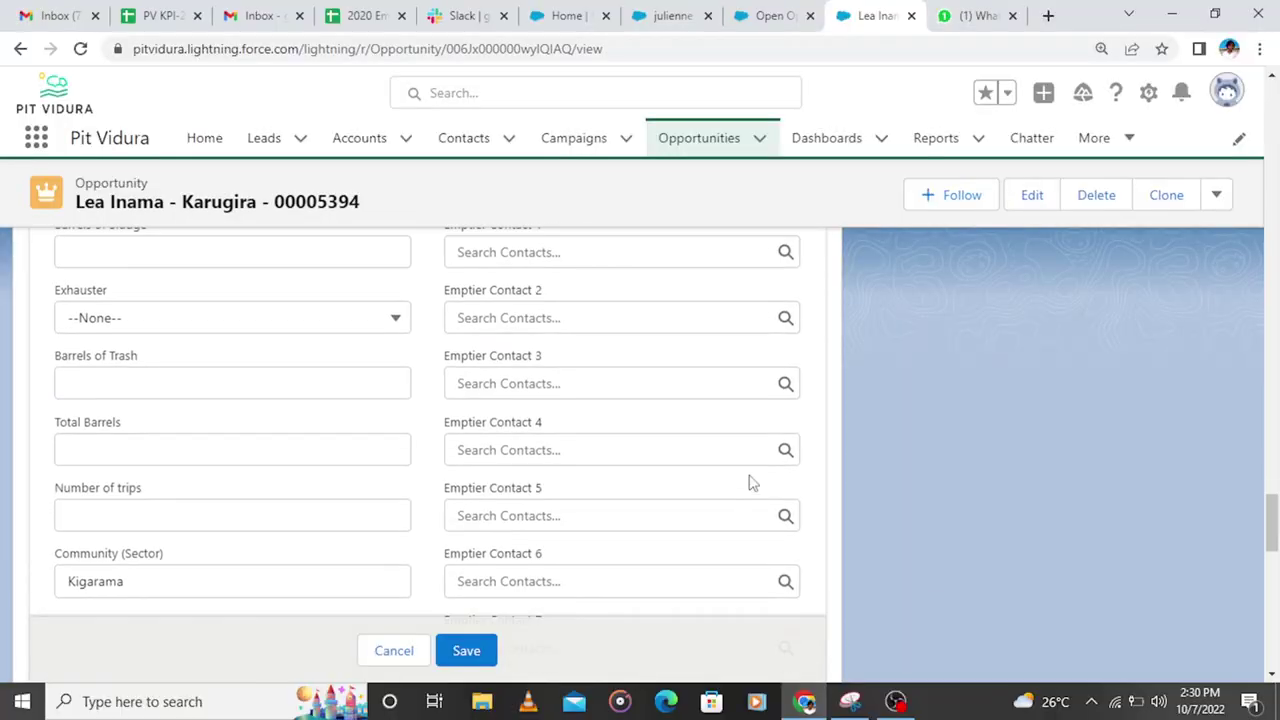
Step: Scroll up in the Pit Emptying edits showing 1.00 time to empty and truck ET2
scroll(750, 478, "up", 4)
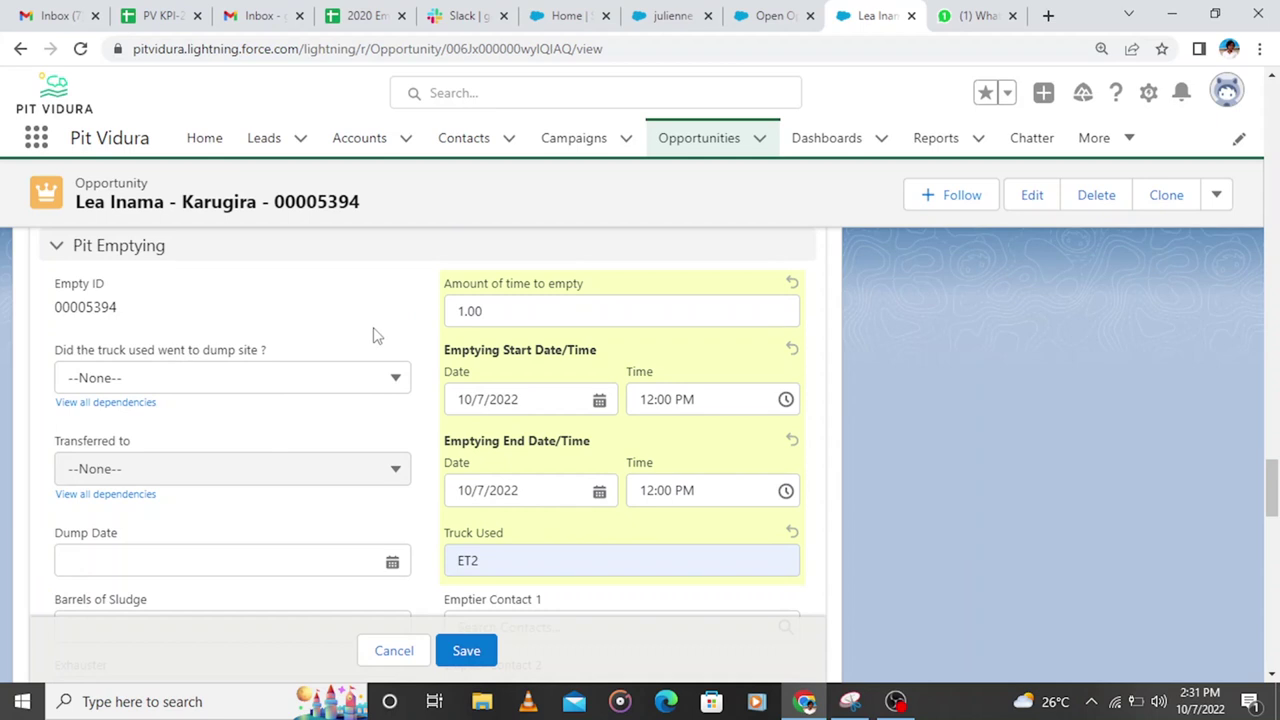
Step: Search for the emptier by name and assign the matching contact as Emptier Contact 1
scroll(588, 427, "down", 2)
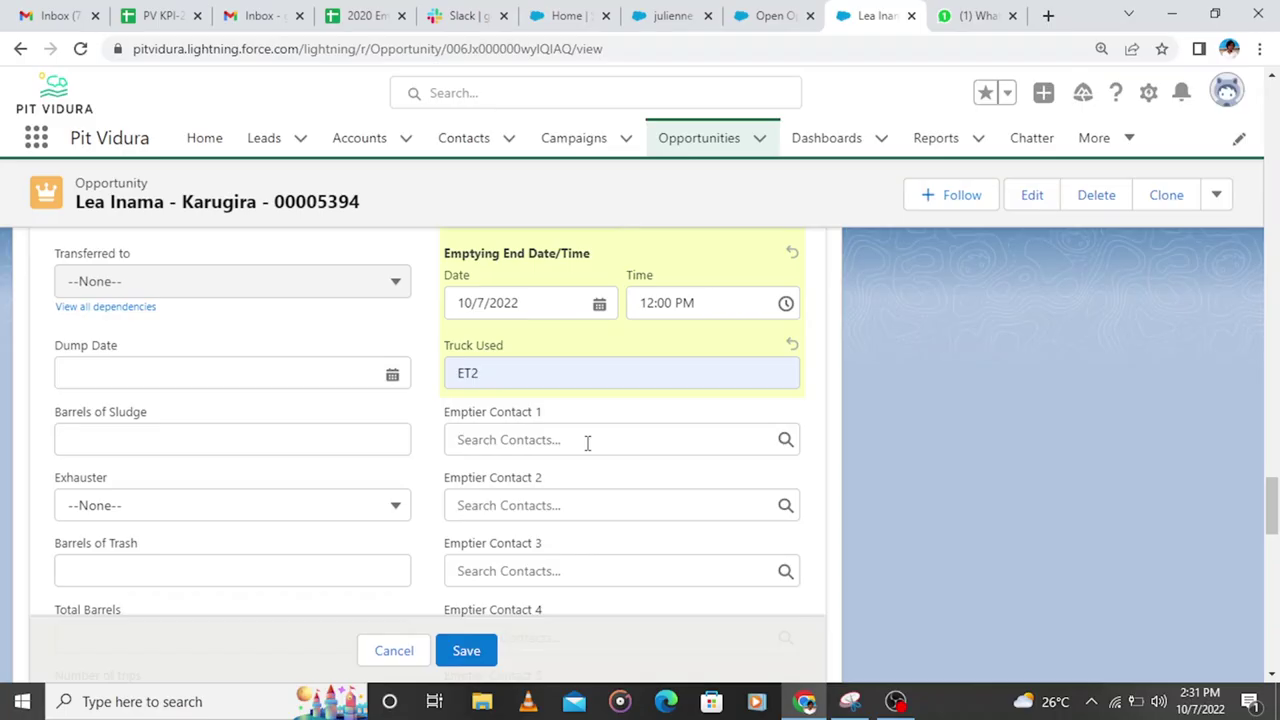
left_click(587, 441)
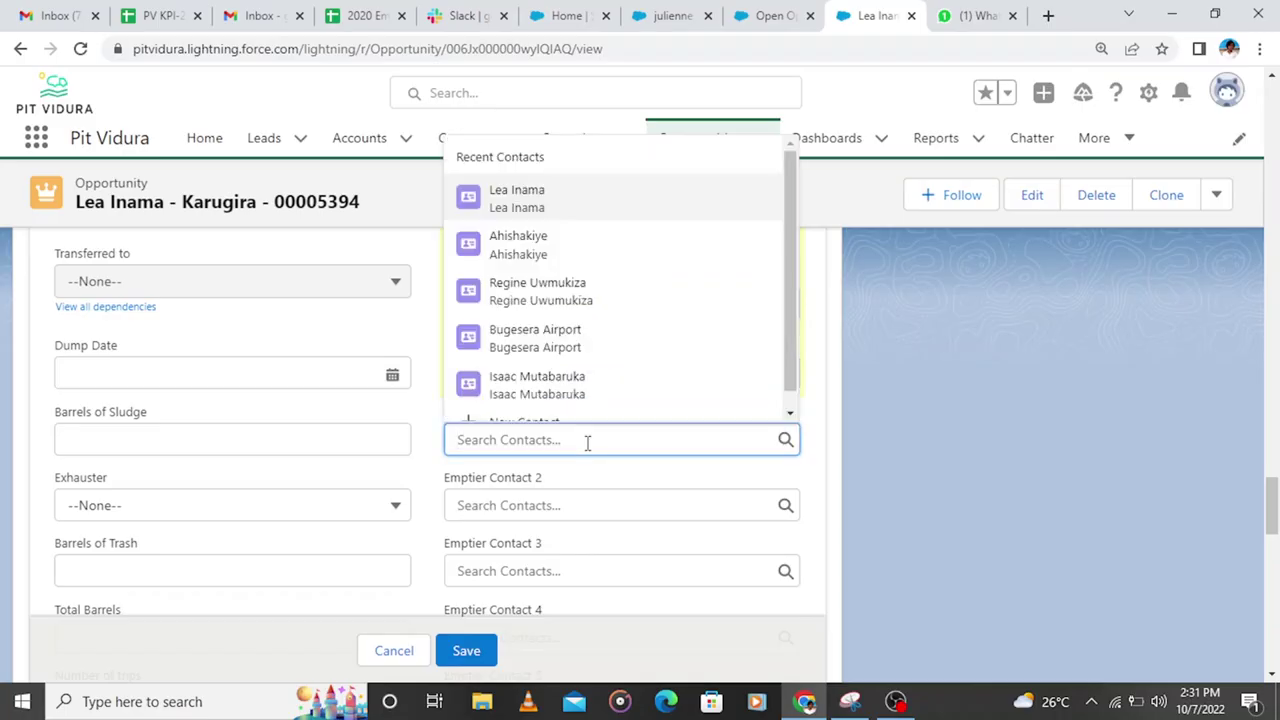
left_click(949, 435)
left_click(643, 439)
type("RUGA")
left_click(530, 396)
Step: Set Dump Date to 10/14/2022 and enter 0 in Barrels of Sludge
left_click(267, 374)
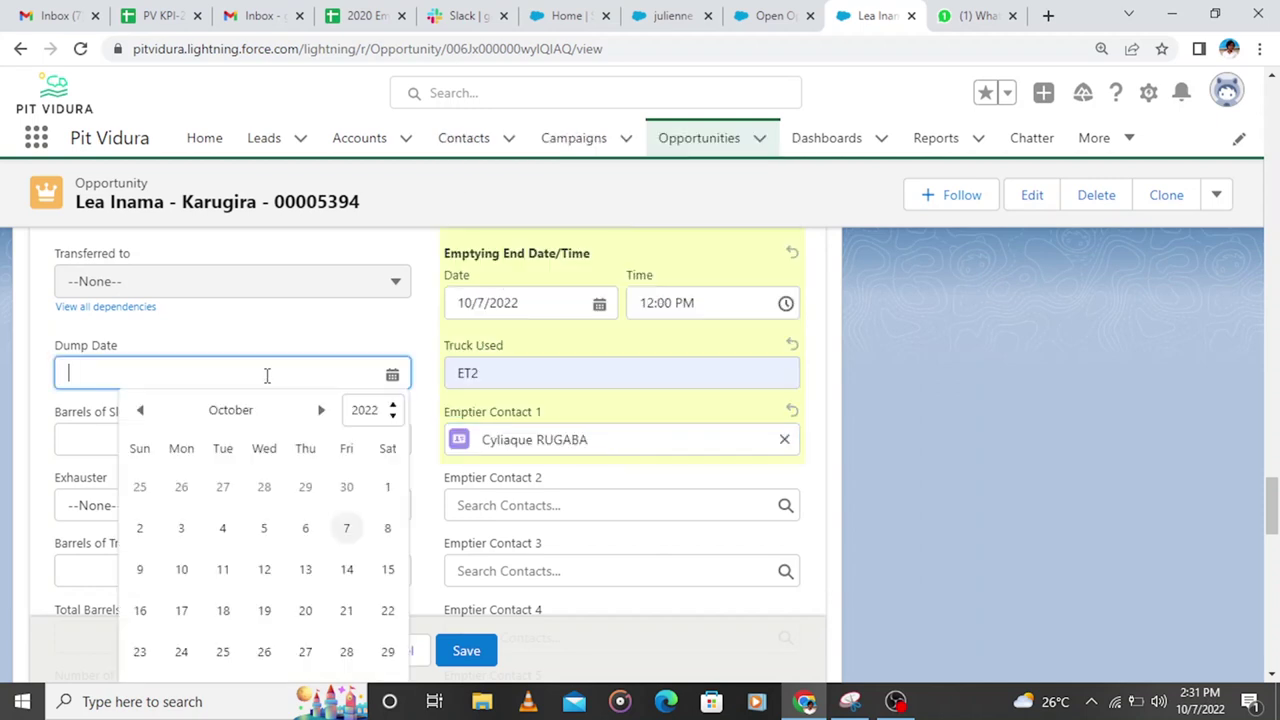
left_click(349, 569)
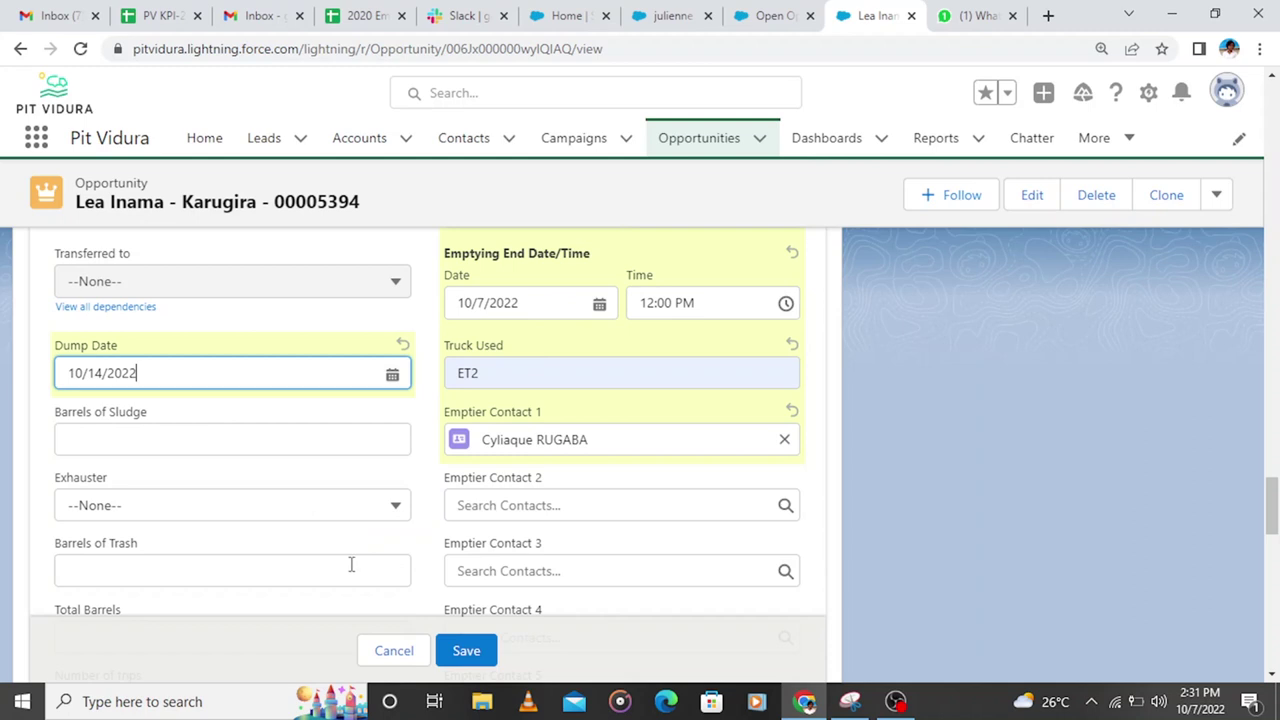
left_click(514, 303)
scroll(520, 310, "up", 1)
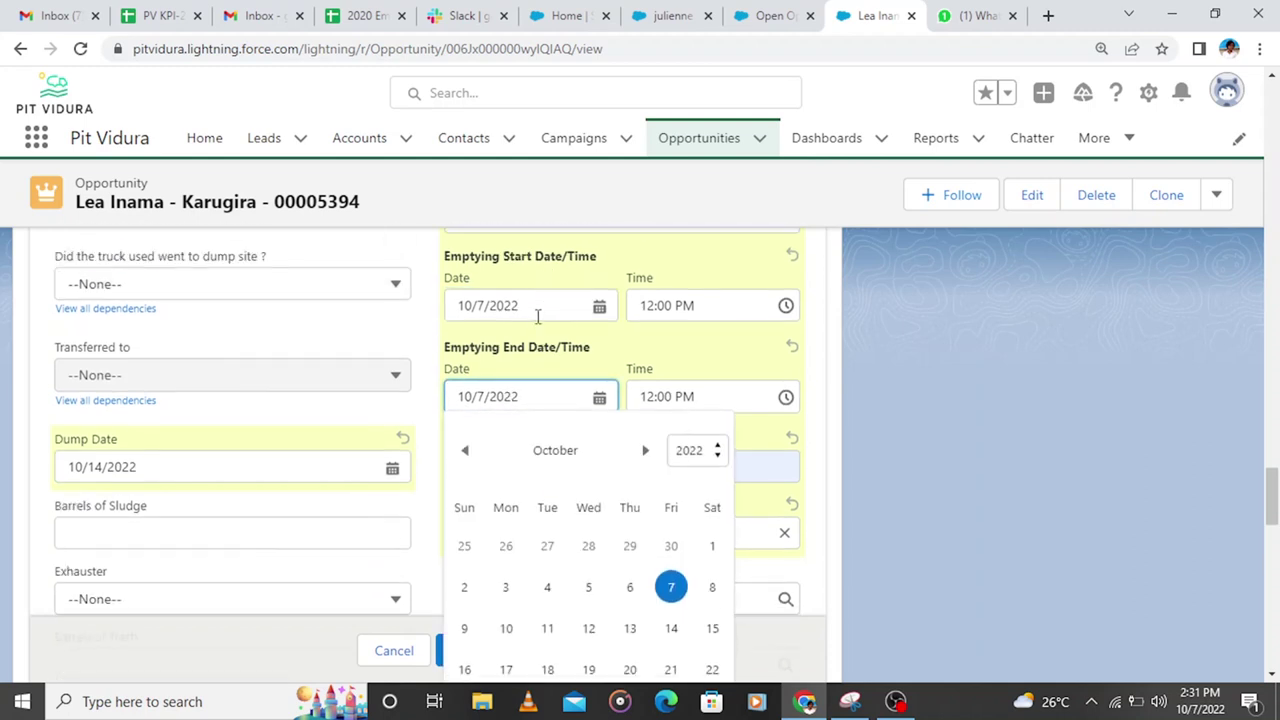
left_click(535, 308)
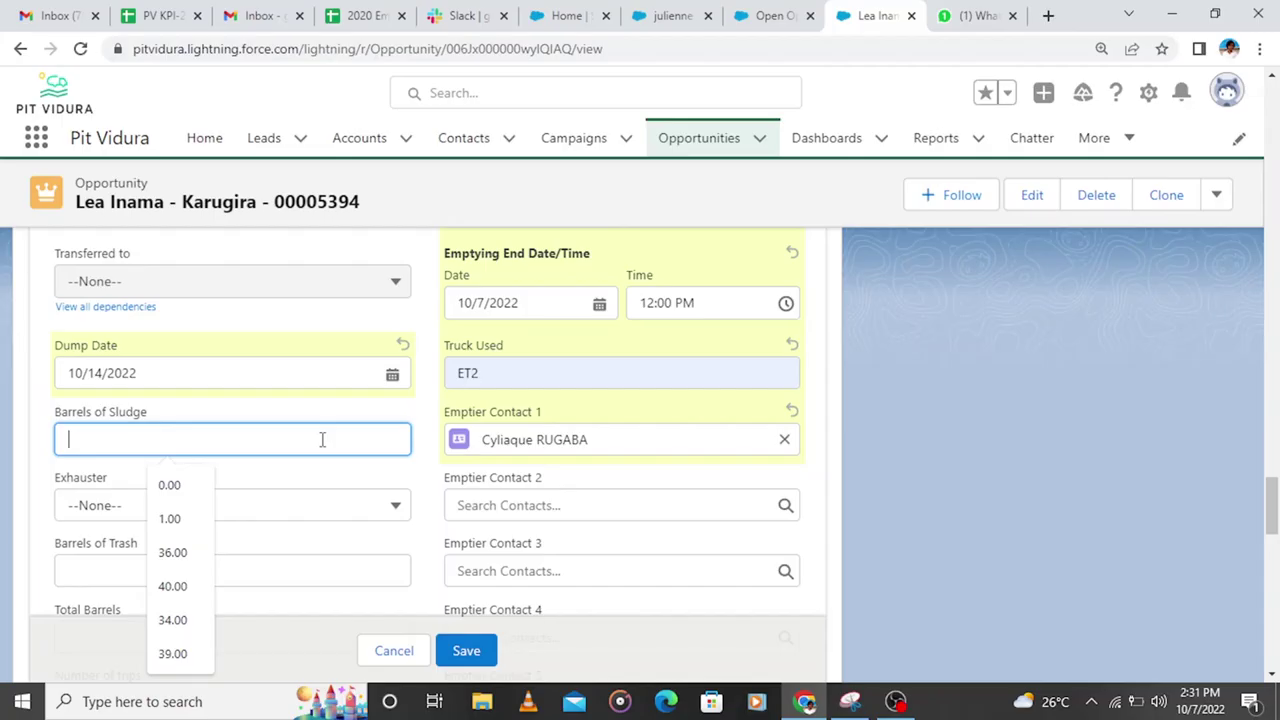
type("0")
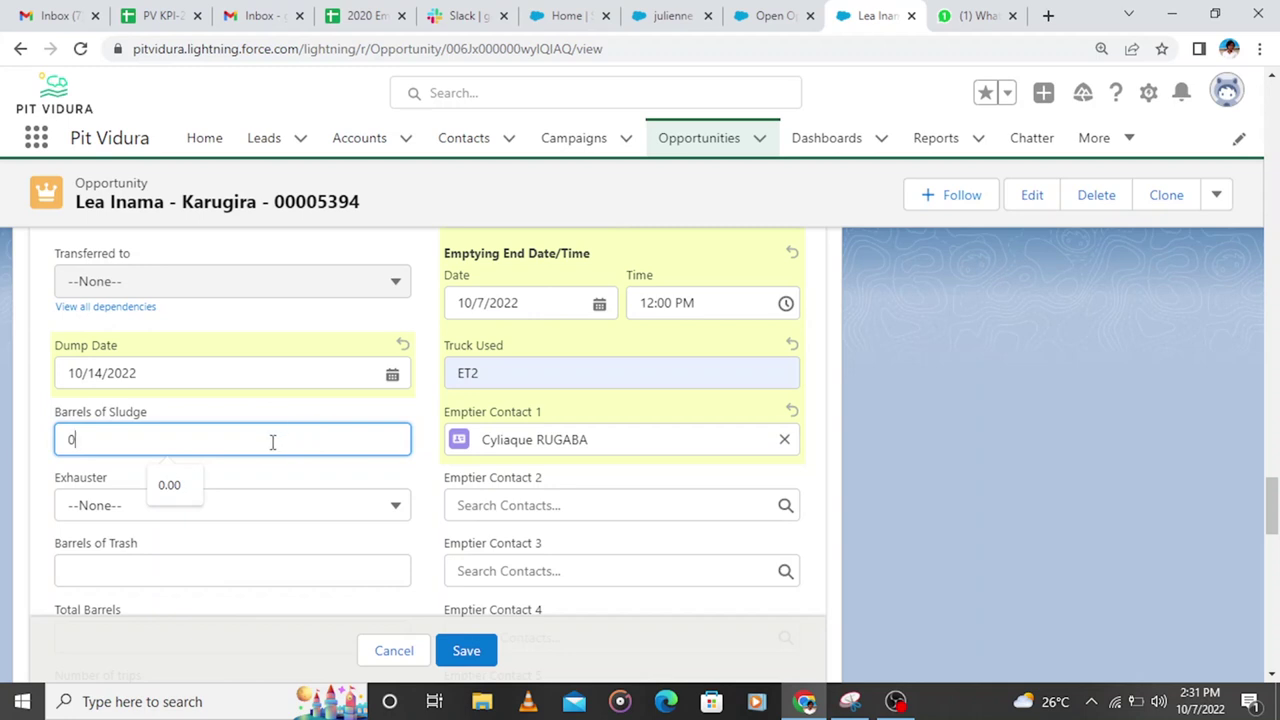
scroll(273, 445, "down", 1)
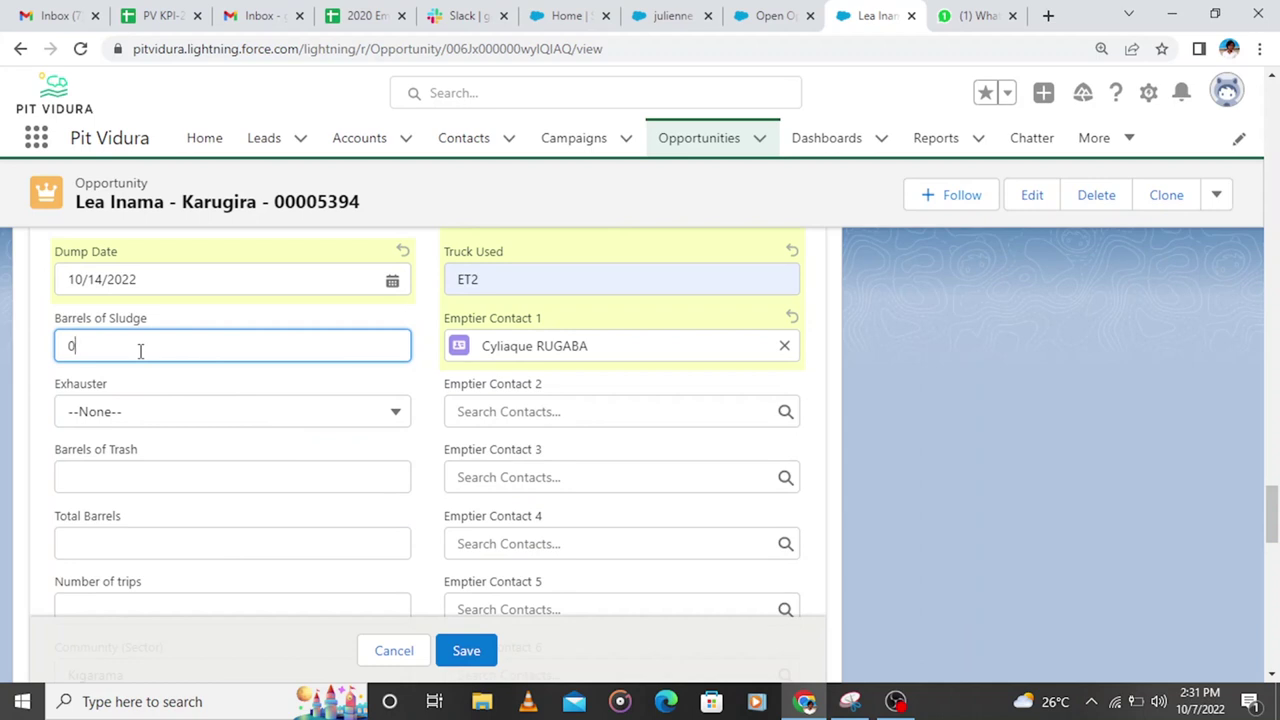
Step: Set Exhauster to Yes and enter 2 barrels of trash and 2 total barrels
left_click(114, 418)
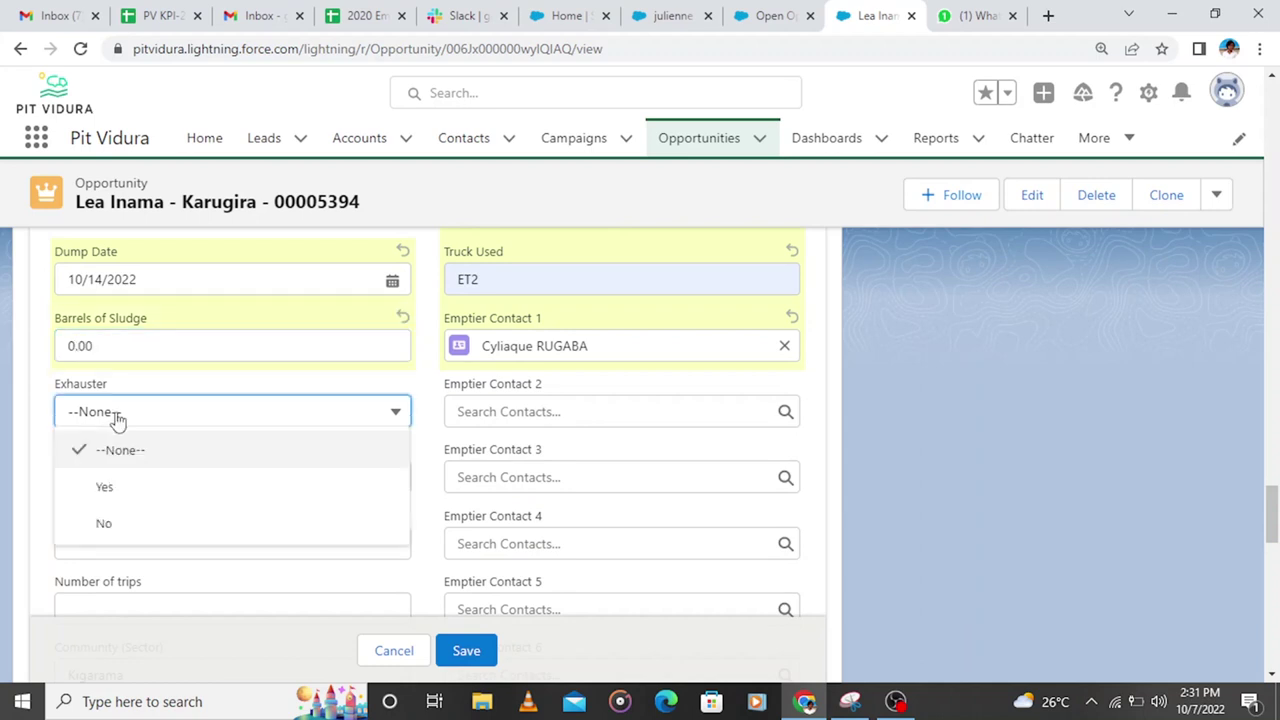
left_click(148, 488)
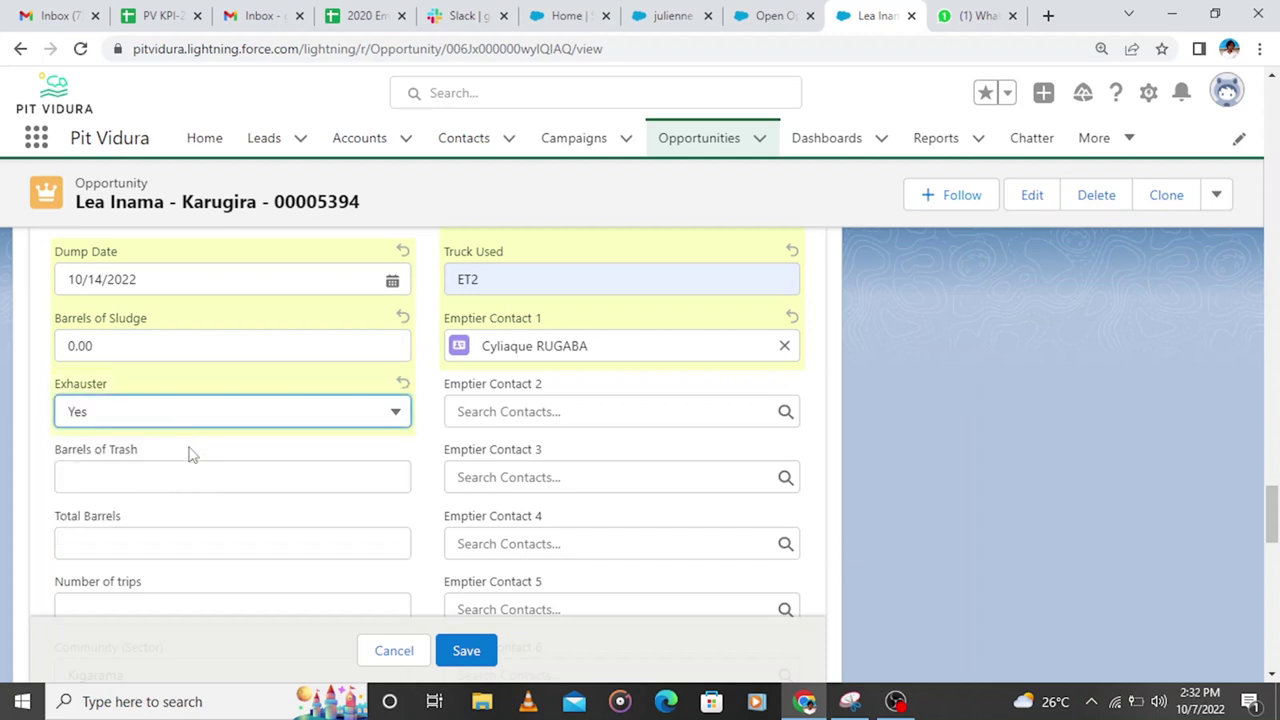
left_click(143, 477)
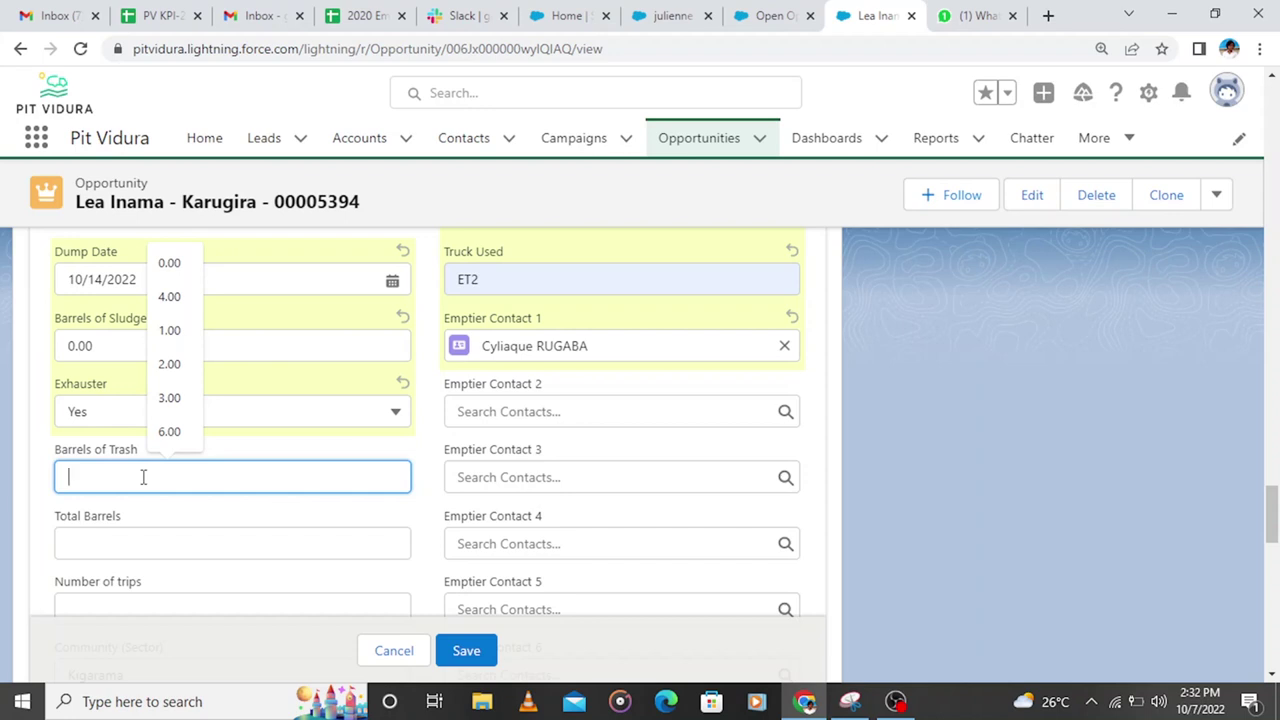
type("2")
left_click(110, 540)
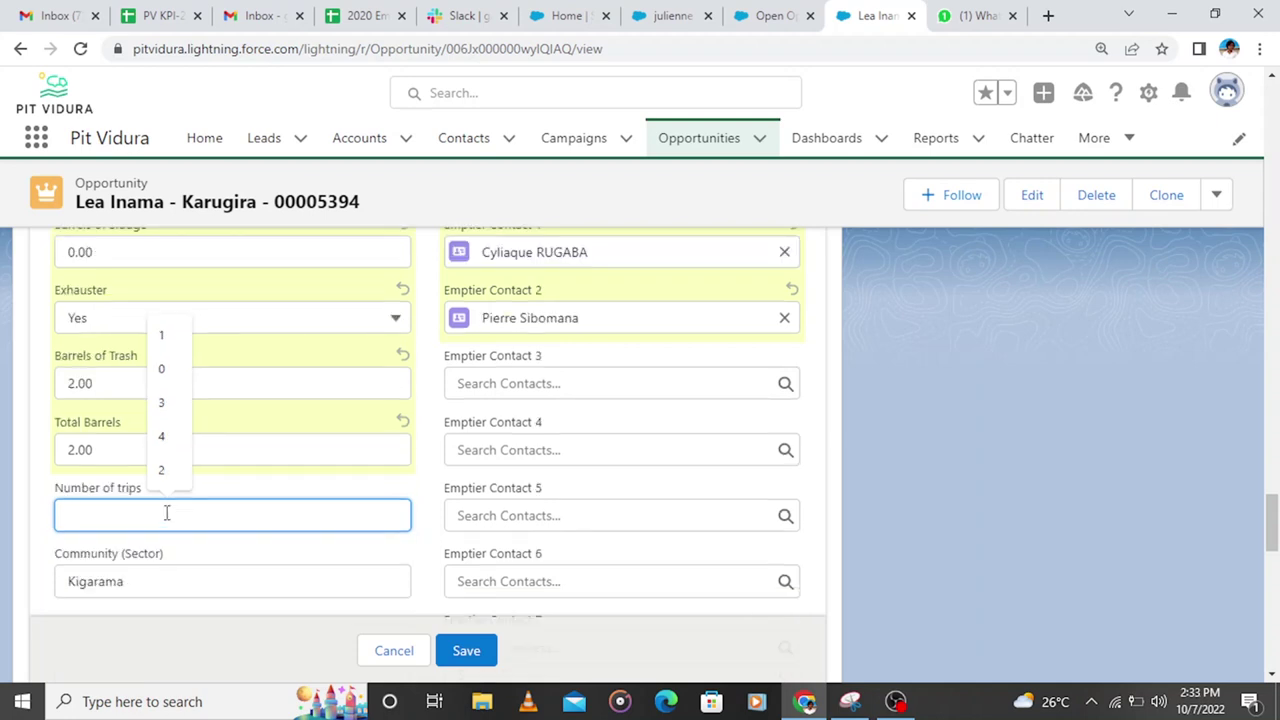
type("2")
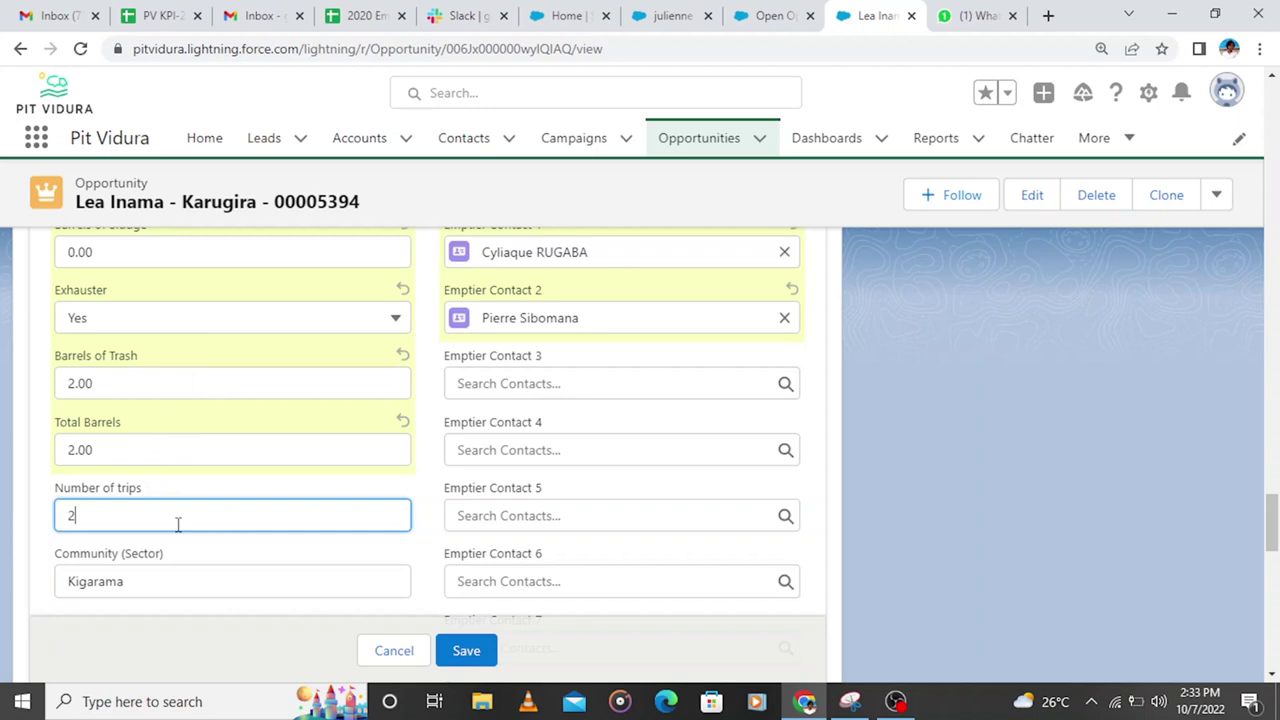
Step: Search the Driver lookup for the driver contact by name
scroll(580, 540, "down", 2)
left_click(538, 530)
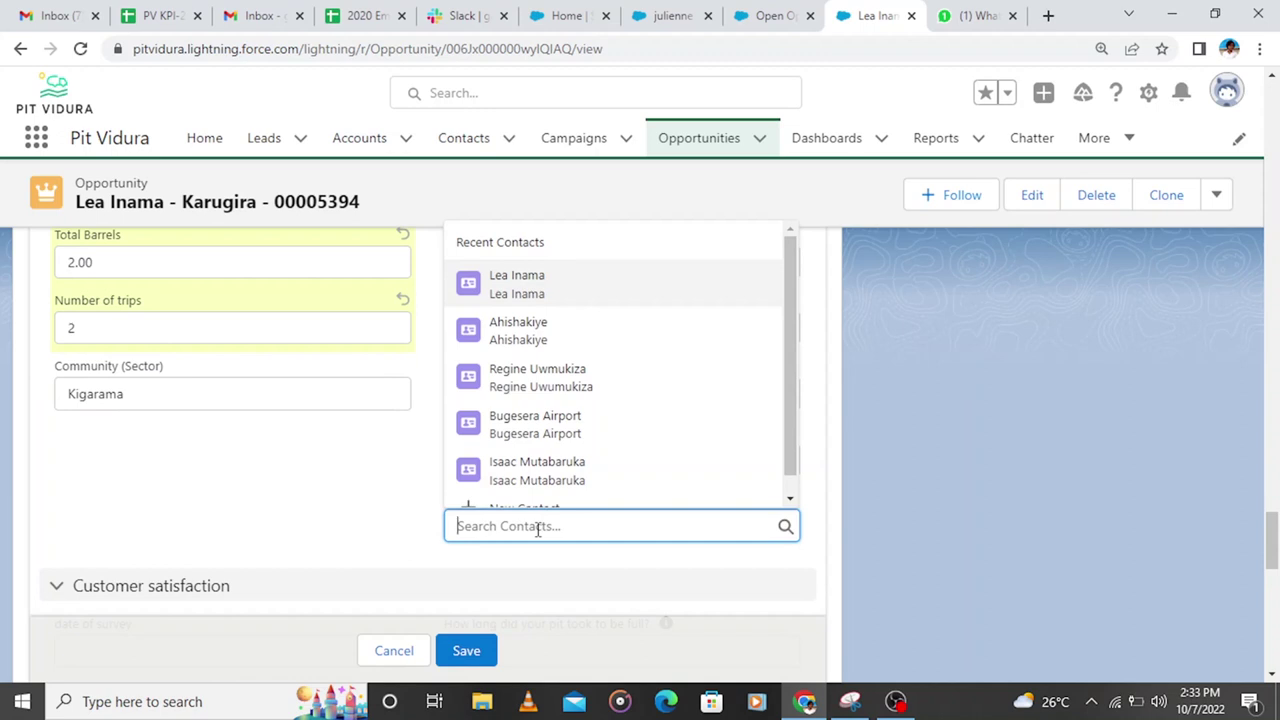
type("Fils")
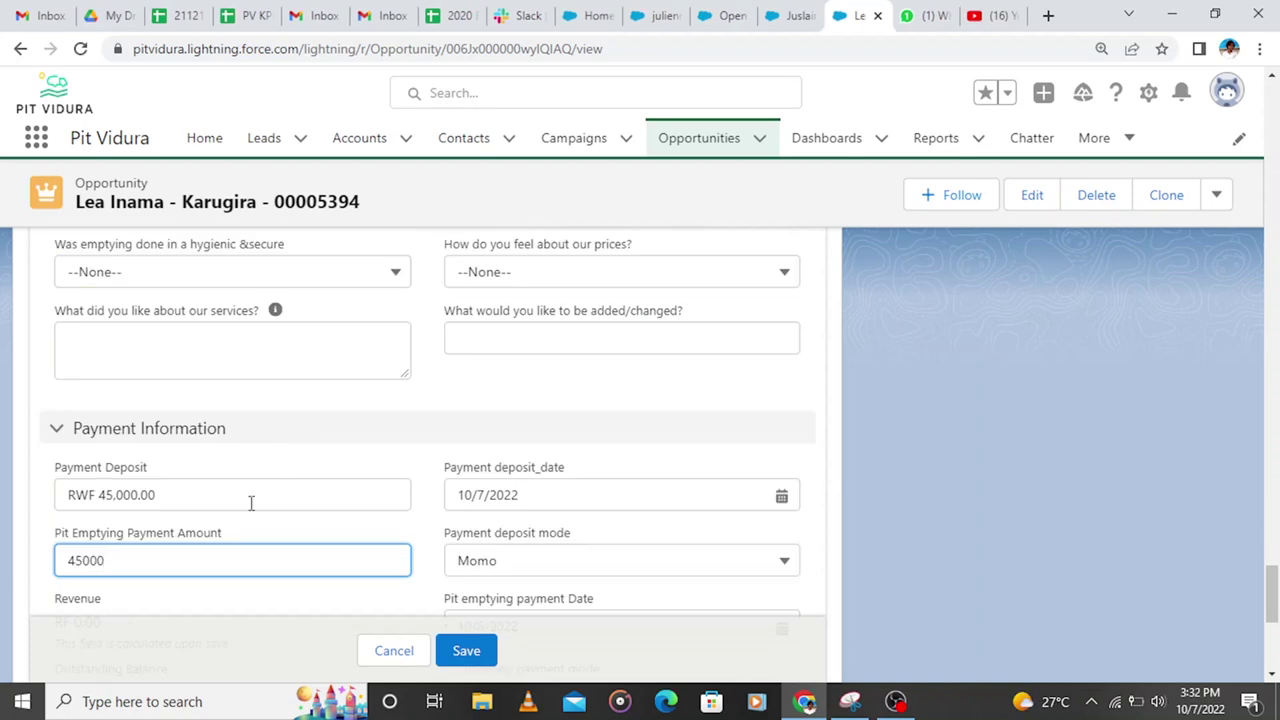
scroll(408, 481, "up", 5)
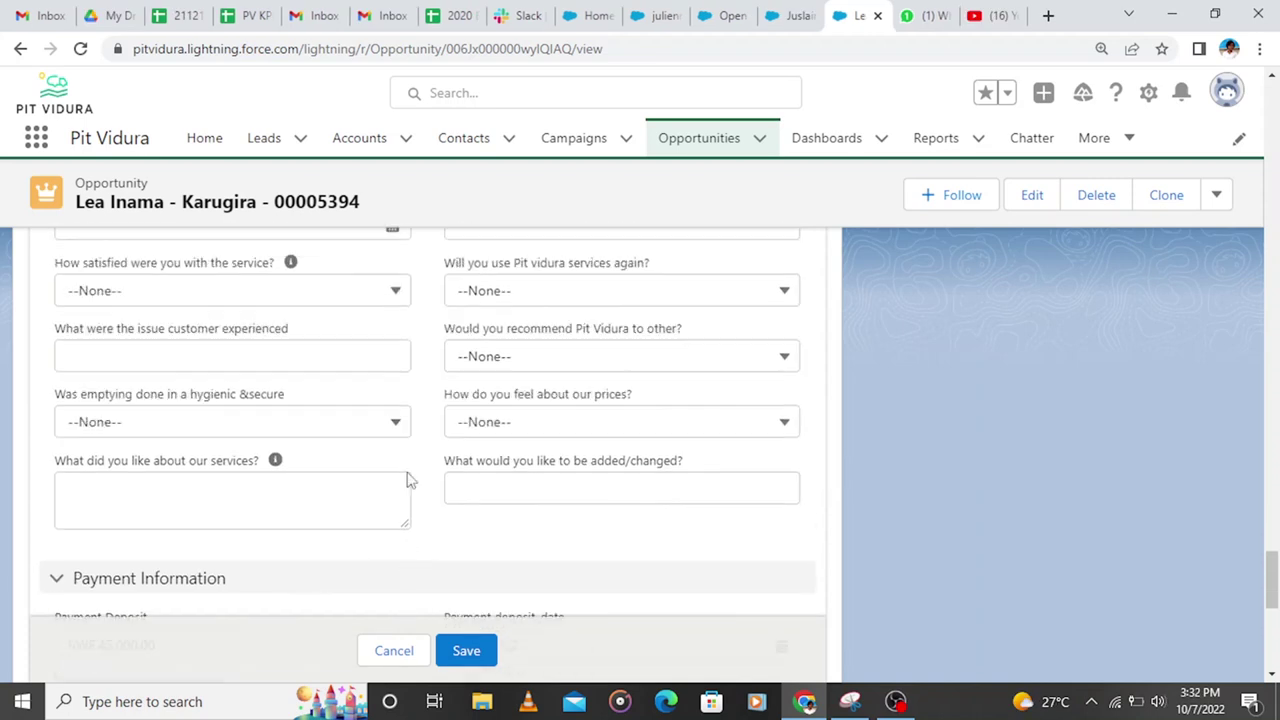
scroll(408, 481, "up", 10)
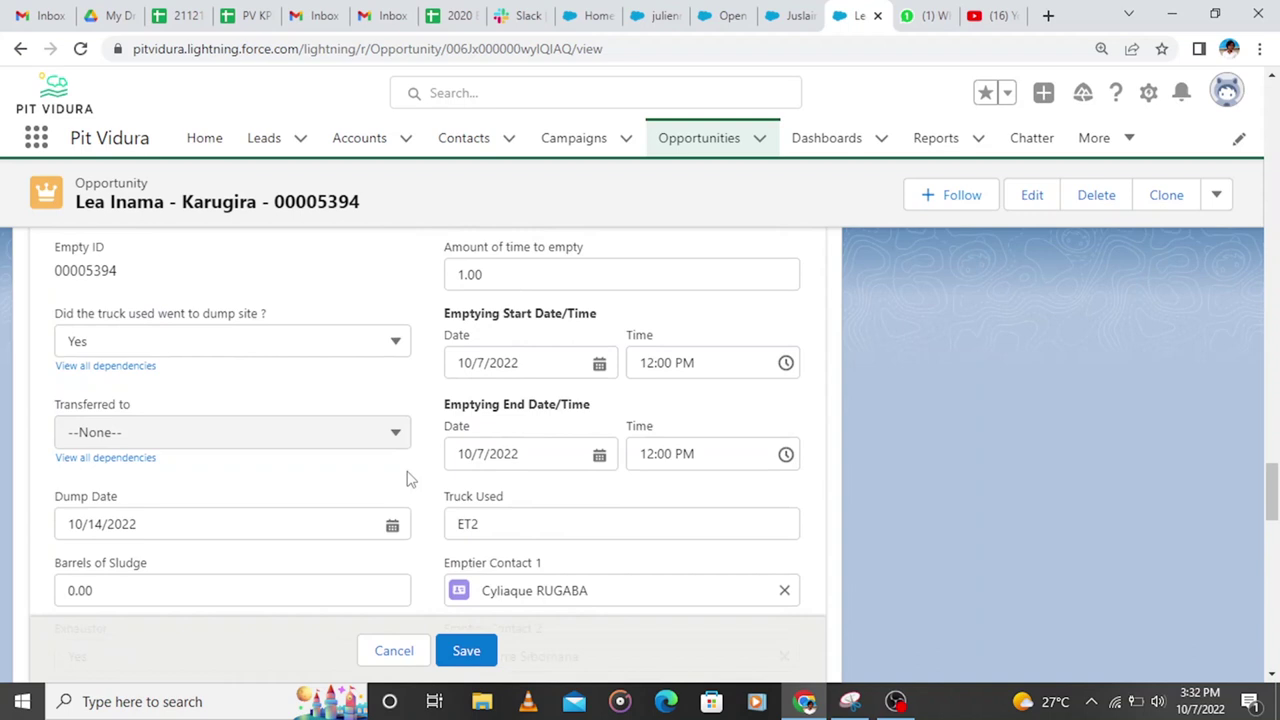
scroll(408, 480, "up", 3)
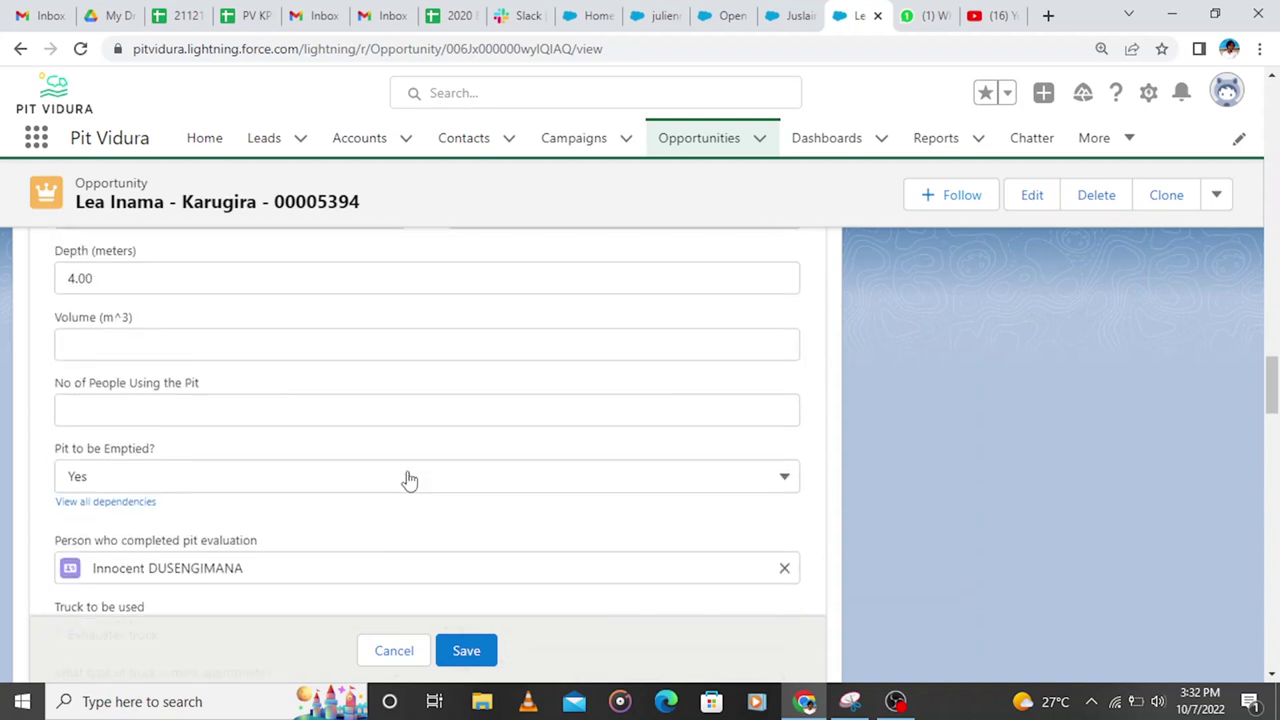
scroll(408, 481, "up", 8)
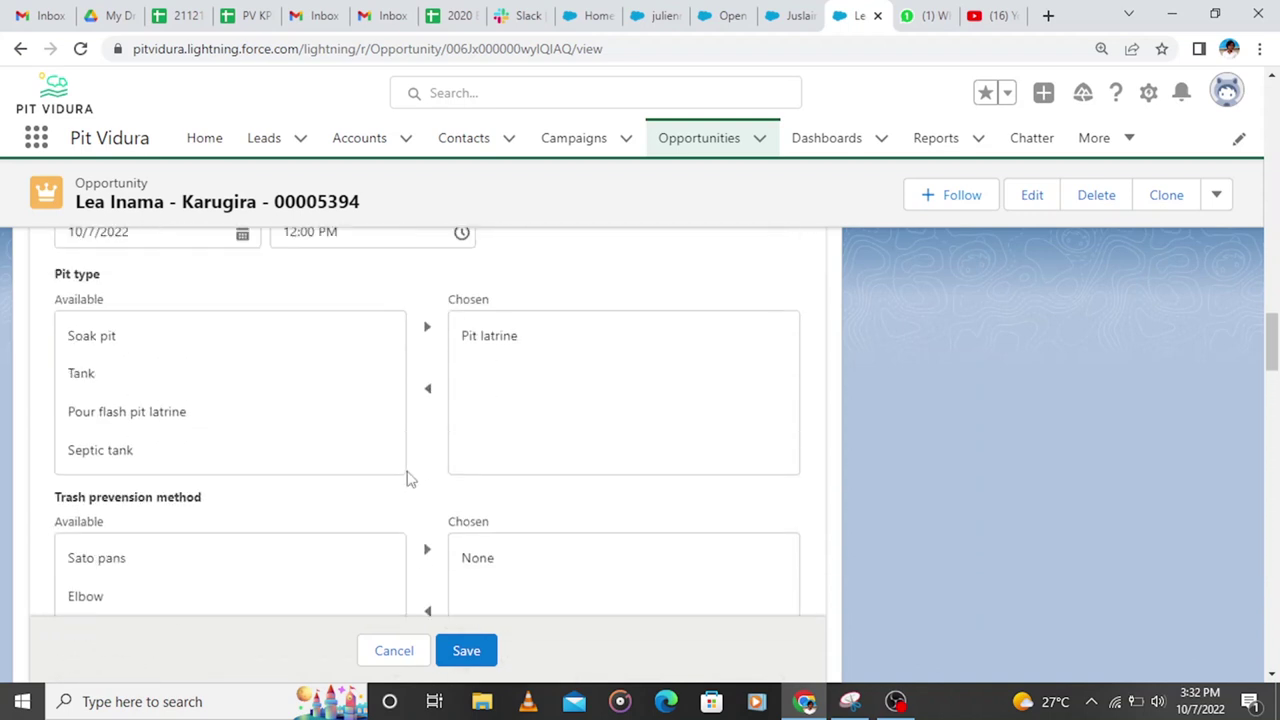
scroll(408, 481, "up", 8)
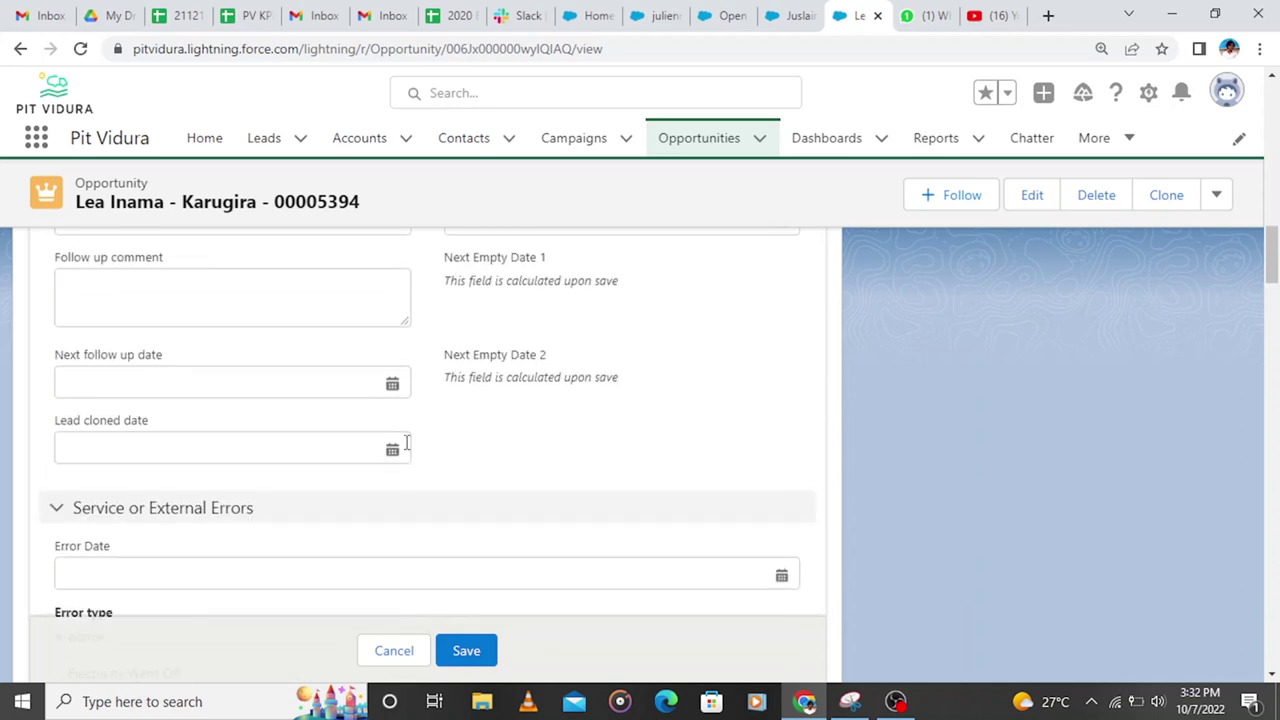
scroll(405, 435, "up", 1)
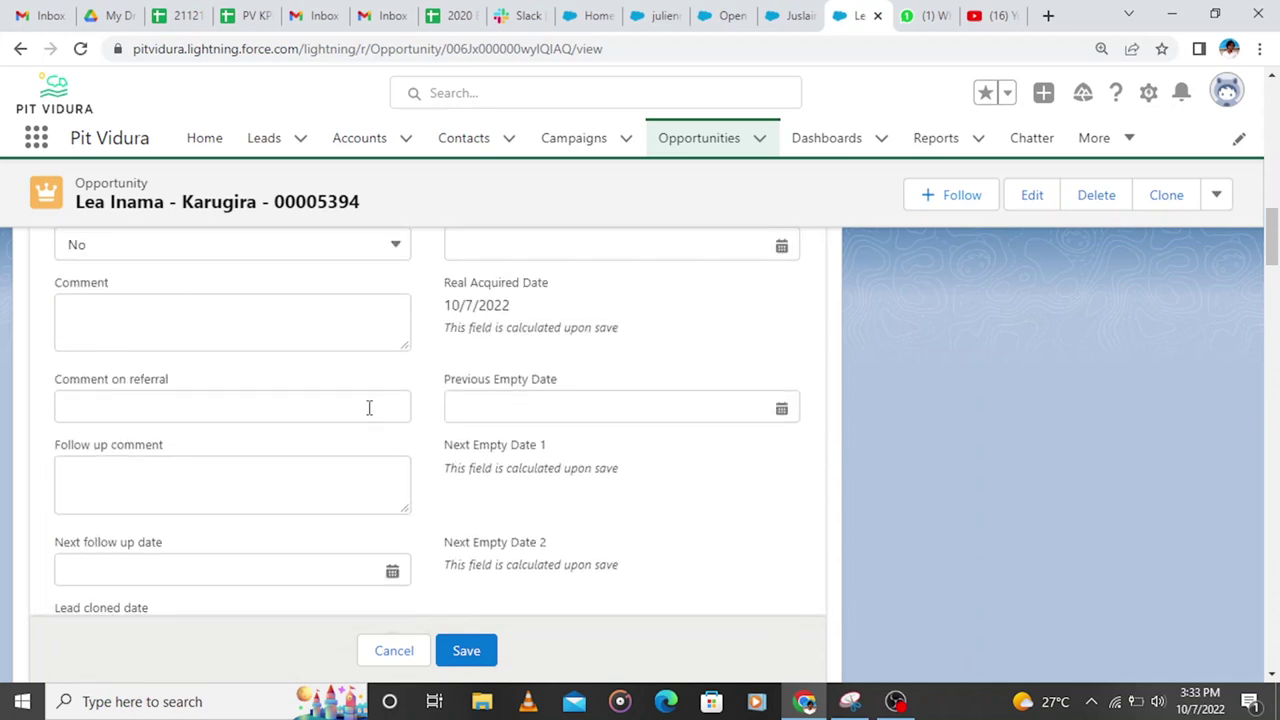
scroll(369, 407, "down", 10)
scroll(370, 411, "up", 8)
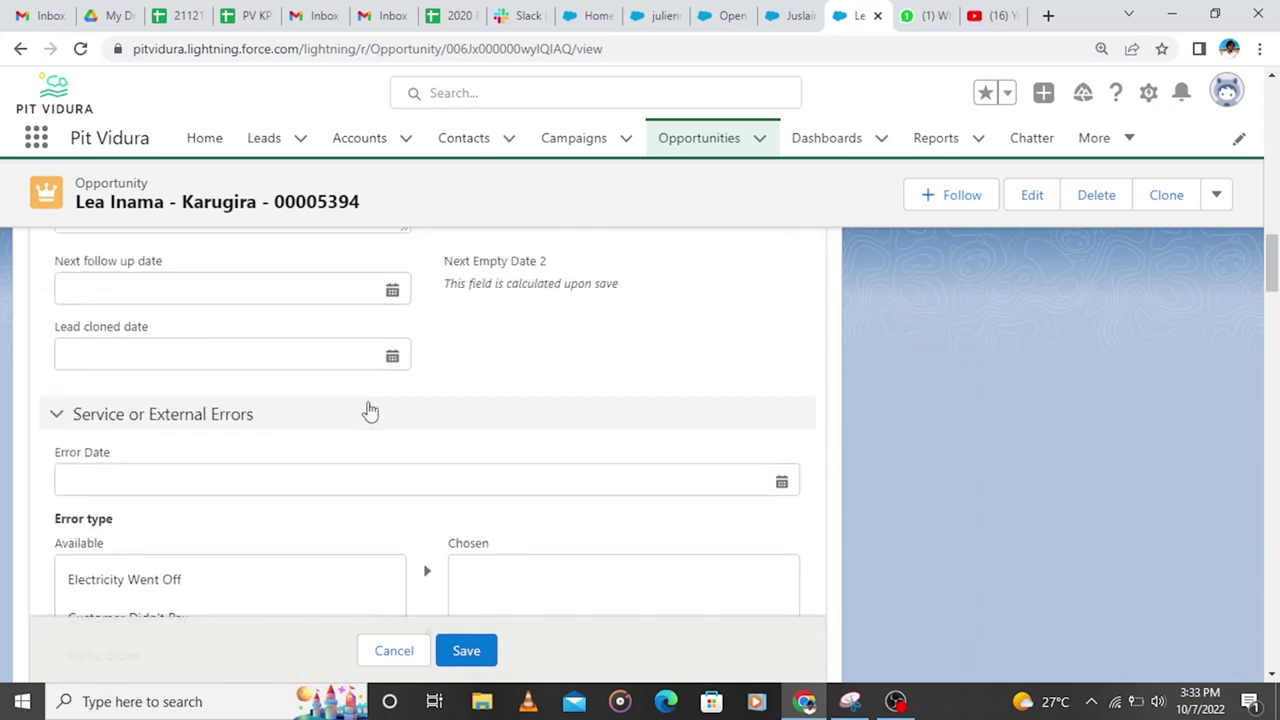
scroll(370, 411, "up", 10)
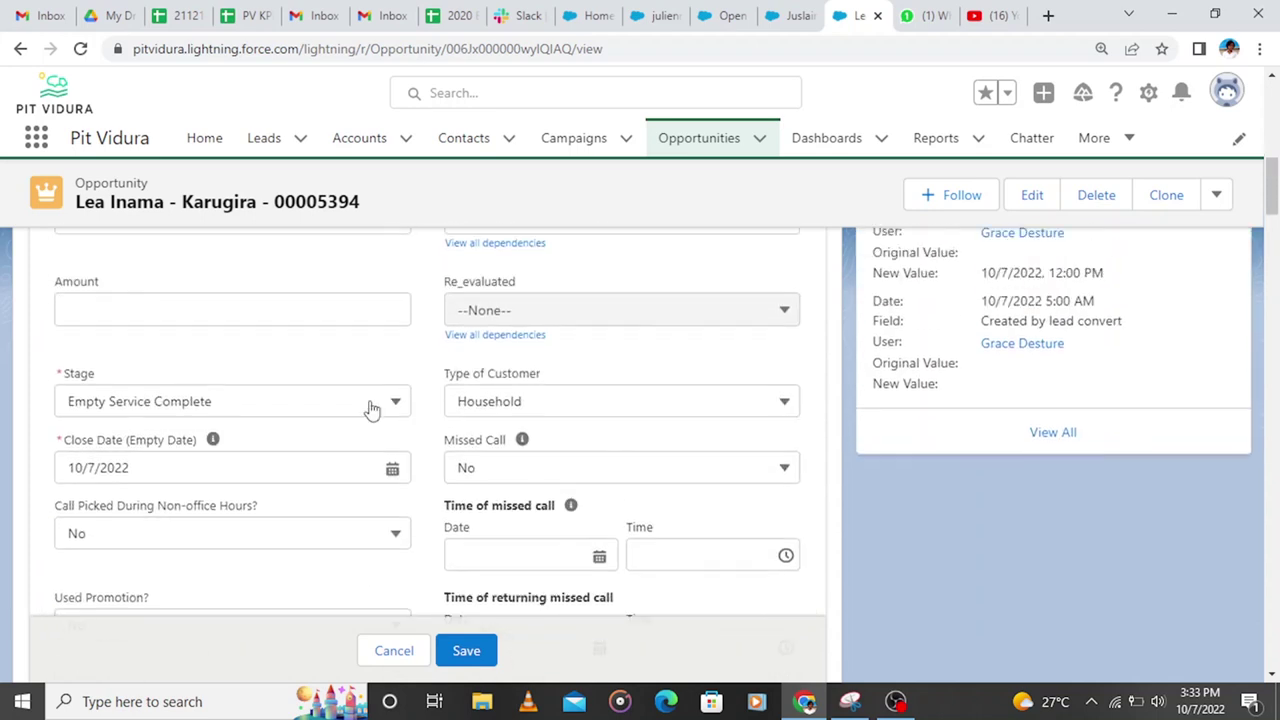
scroll(370, 410, "down", 10)
scroll(369, 408, "up", 1)
scroll(366, 412, "down", 1)
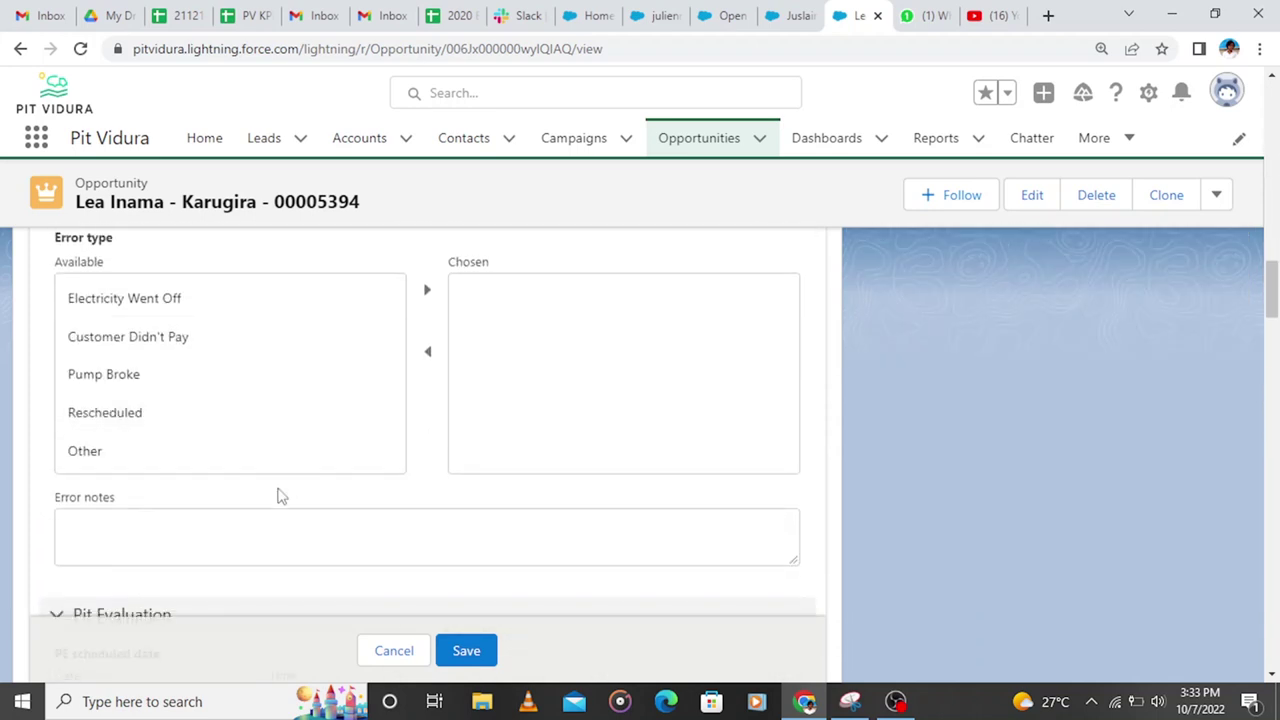
left_click(245, 520)
left_click(232, 308)
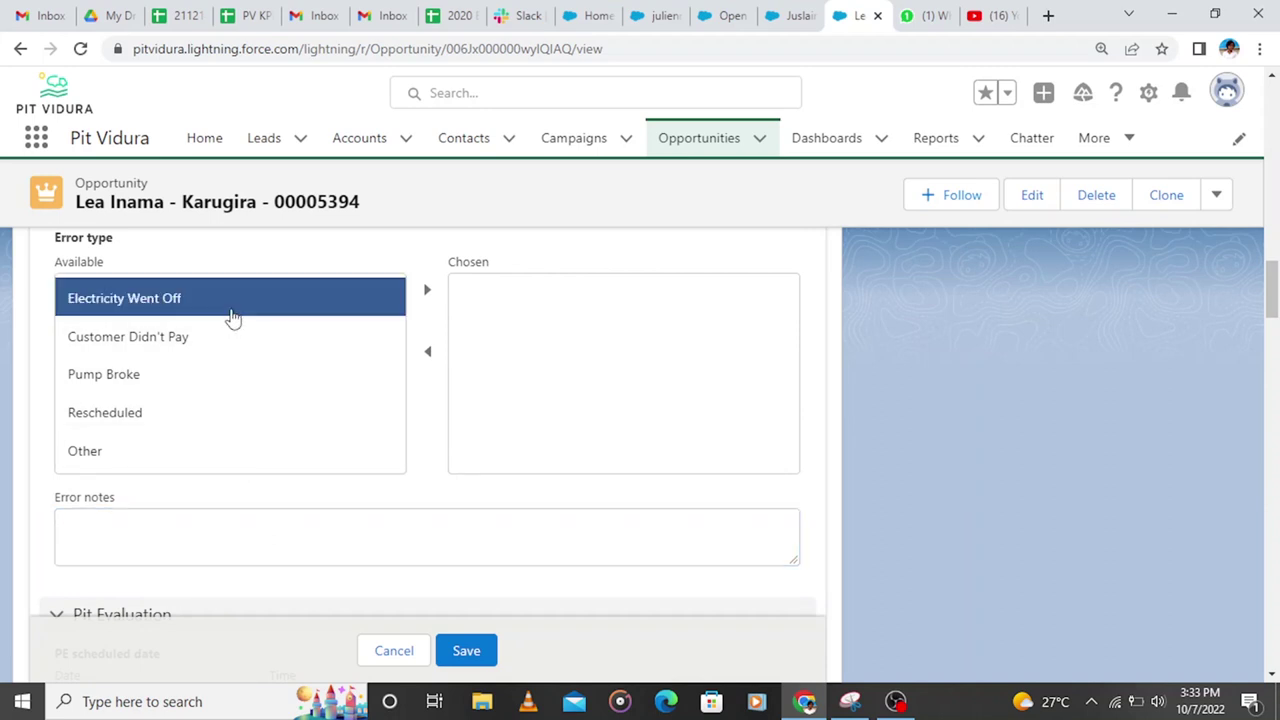
left_click(236, 528)
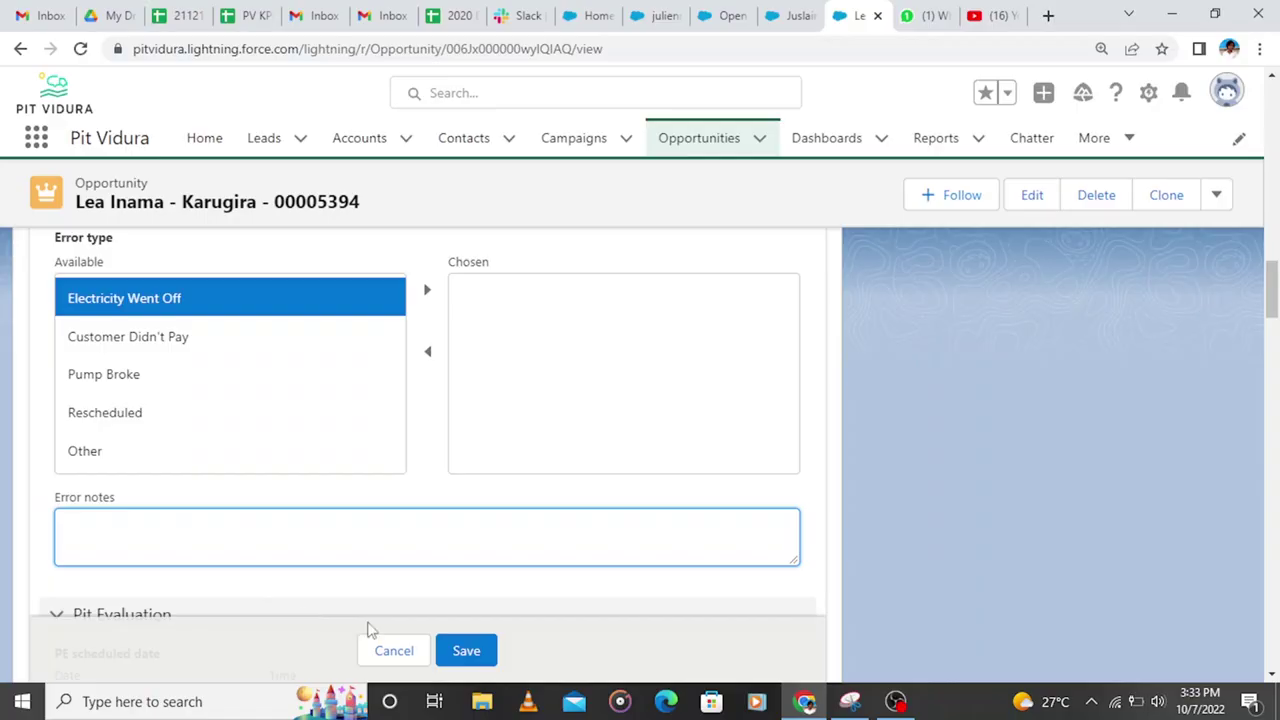
Step: Save the emptying edits and scroll down to review the saved Details fields
left_click(456, 650)
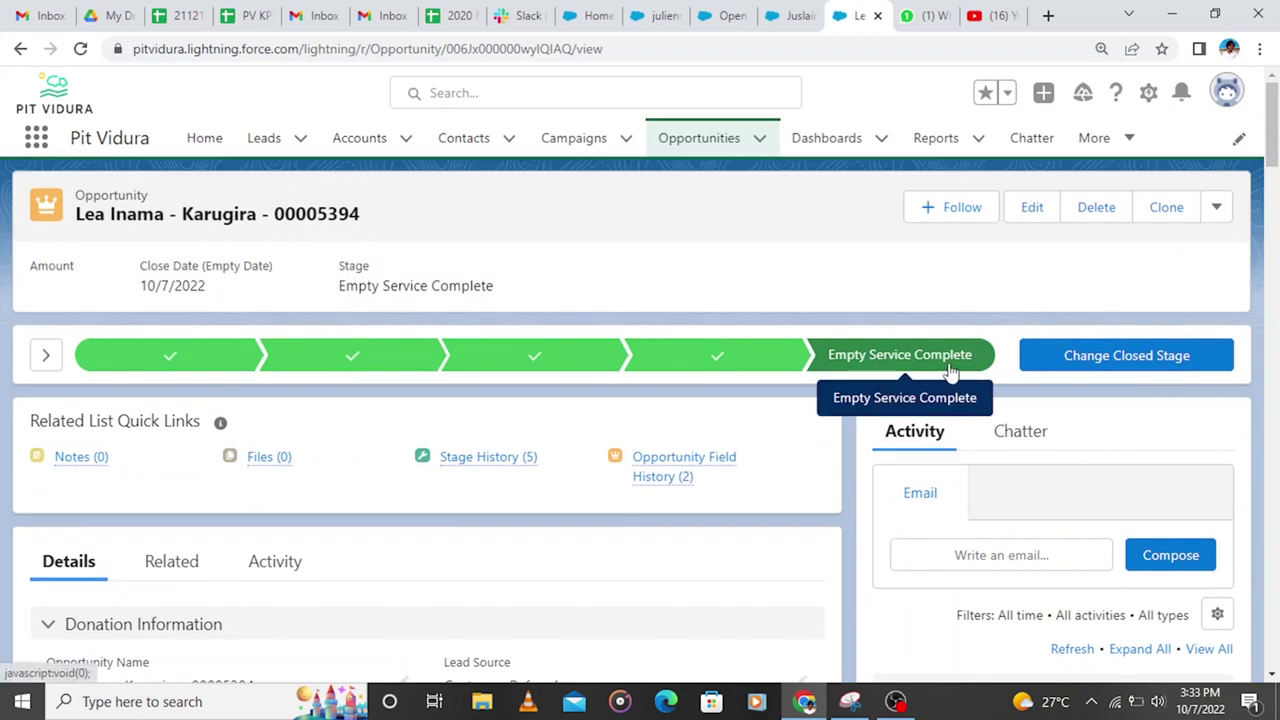
scroll(760, 410, "down", 5)
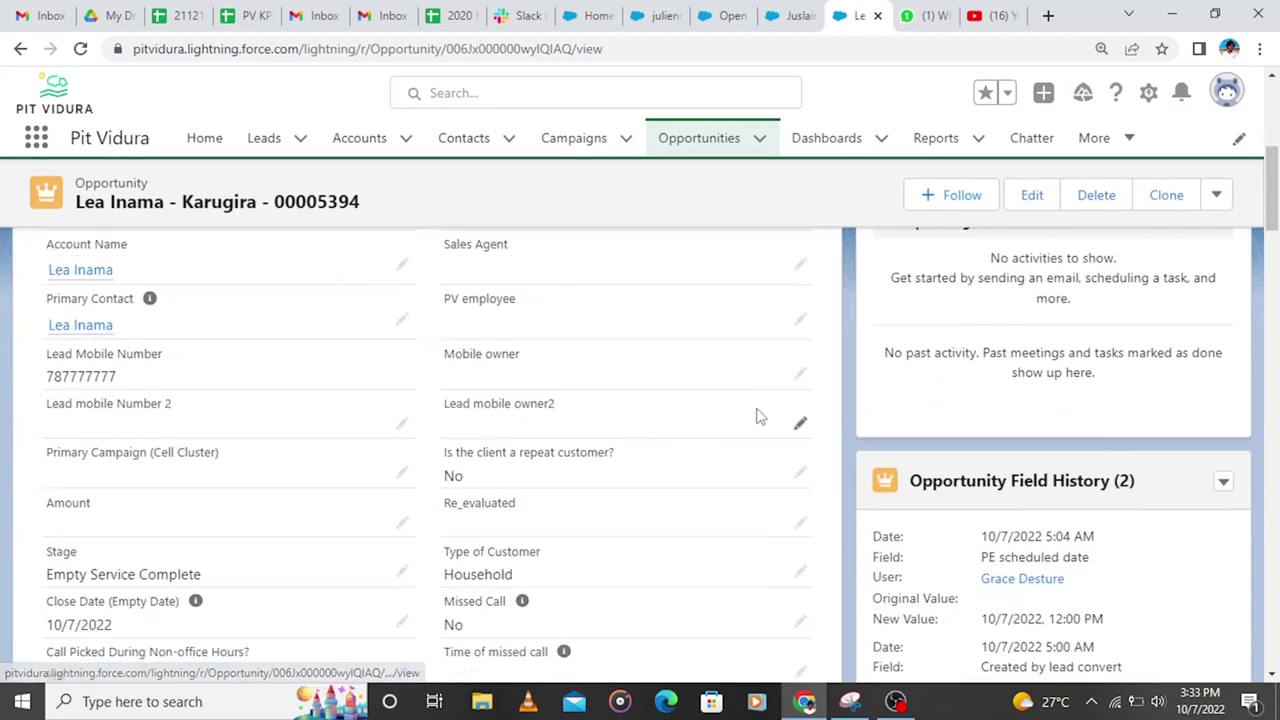